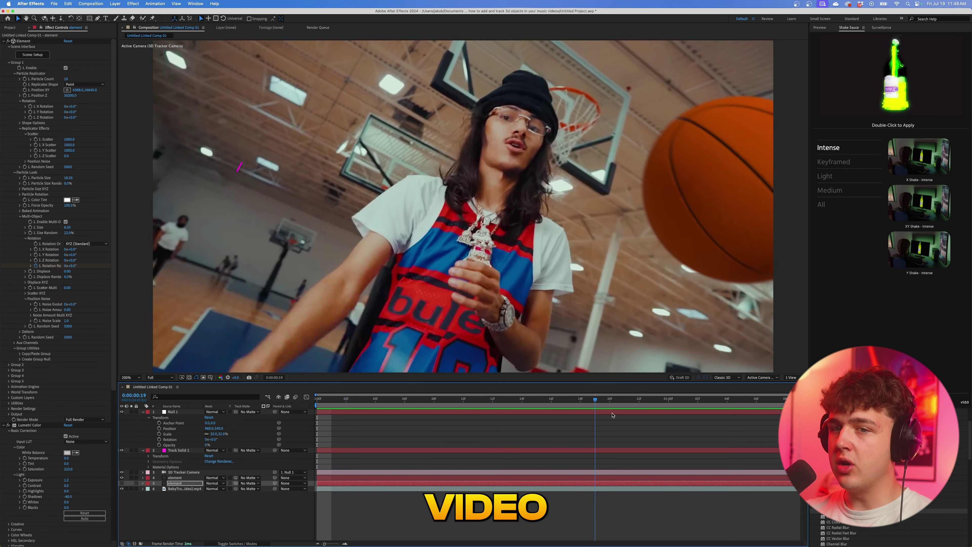
Step: Make the lower element layer visible and preview the composition with the tracked basketballs
left_click(122, 483)
key("space")
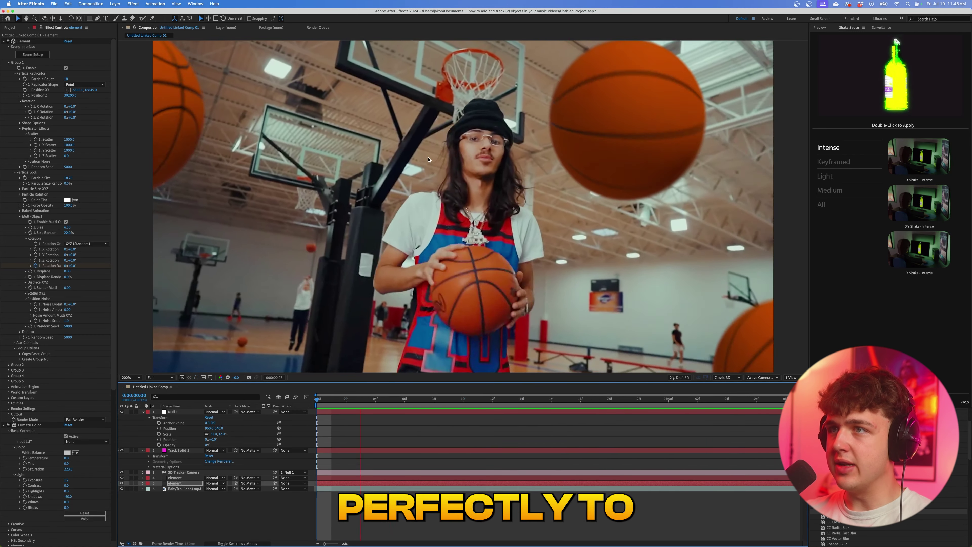
key("space")
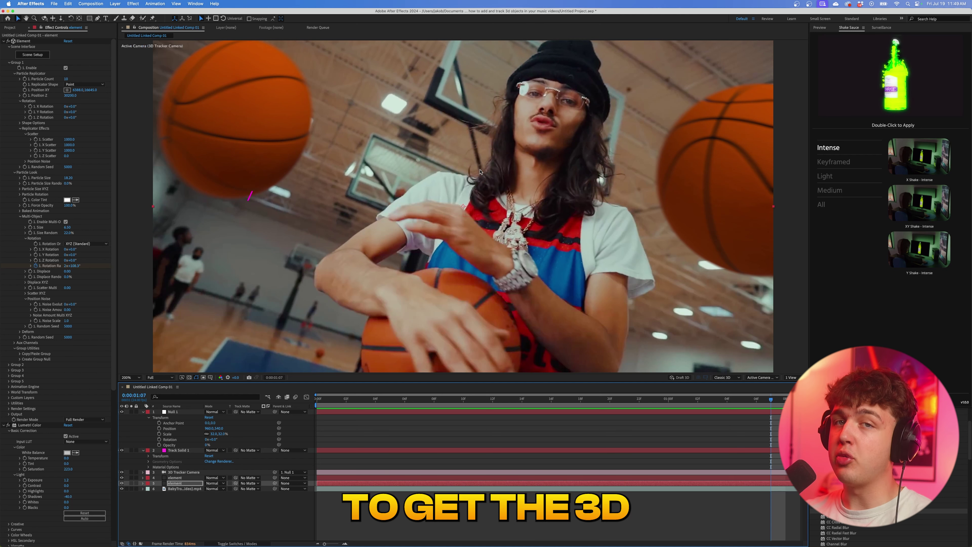
Step: Delete the null, track solid, 3D tracker camera and both element layers, leaving only the video footage in the composition
left_click(170, 412)
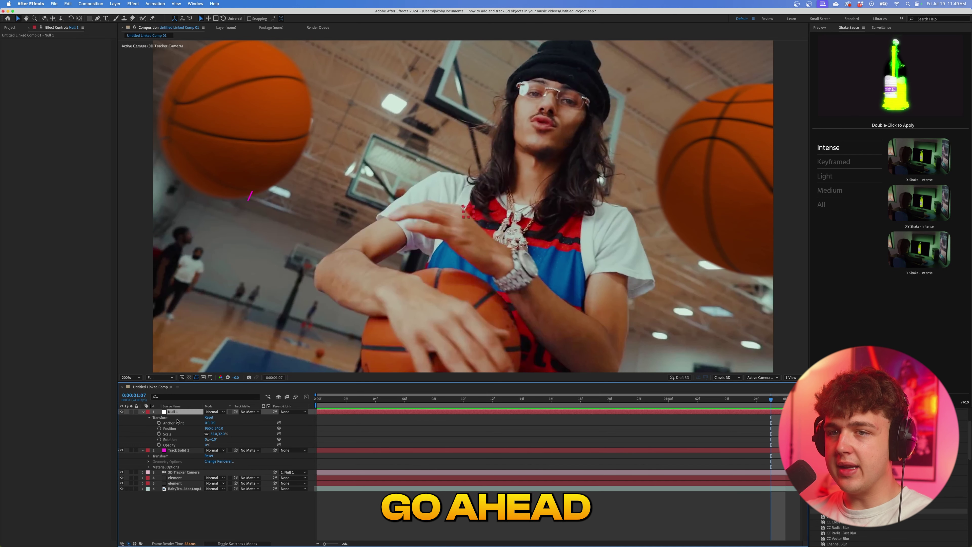
key("Delete")
left_click(174, 413)
key("Delete")
left_click(174, 413)
key("Delete")
left_click(174, 417)
key("Delete")
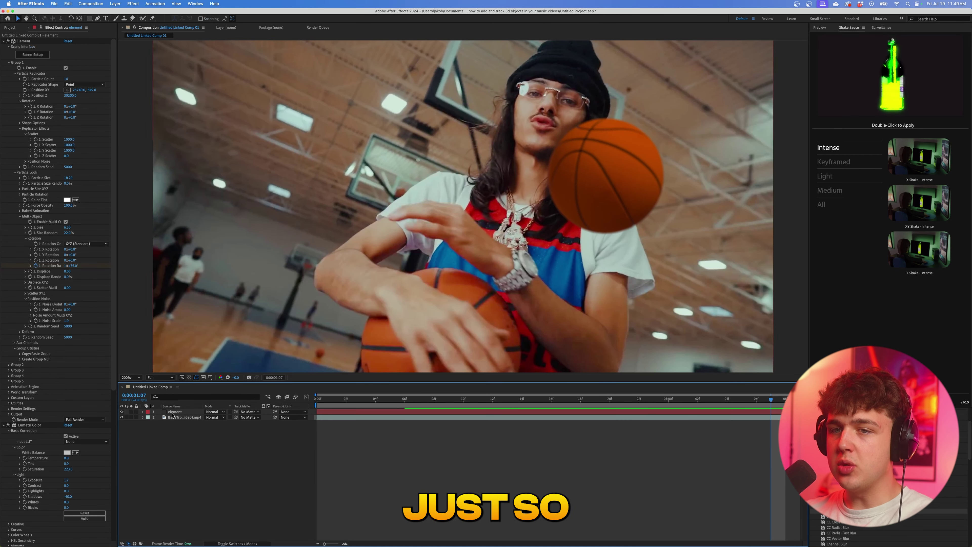
left_click(174, 412)
key("Delete")
left_click(174, 413)
key("Delete")
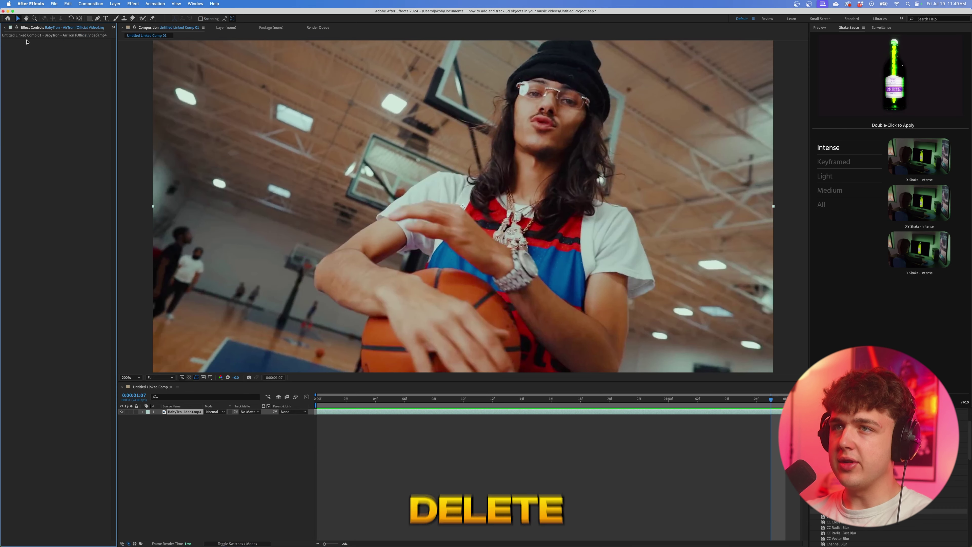
Step: Return the playhead to the start of the composition and create a 1920 x 1080 px solid named element
left_click(332, 398)
key("Home")
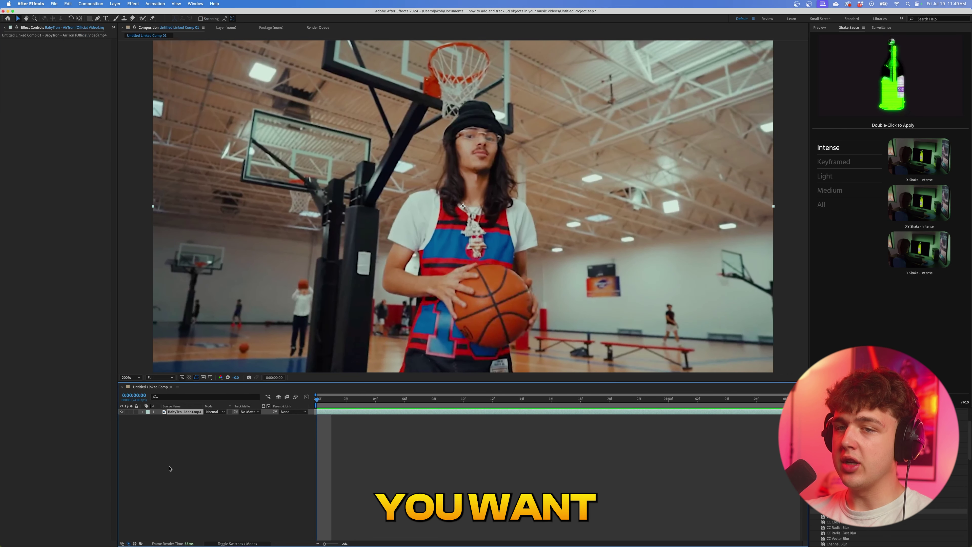
right_click(169, 468)
mouse_move(170, 460)
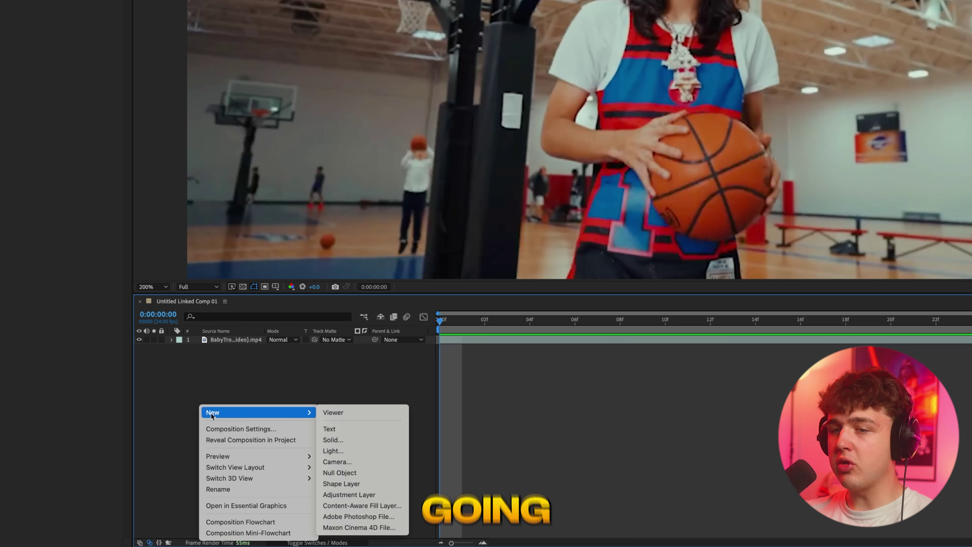
left_click(365, 442)
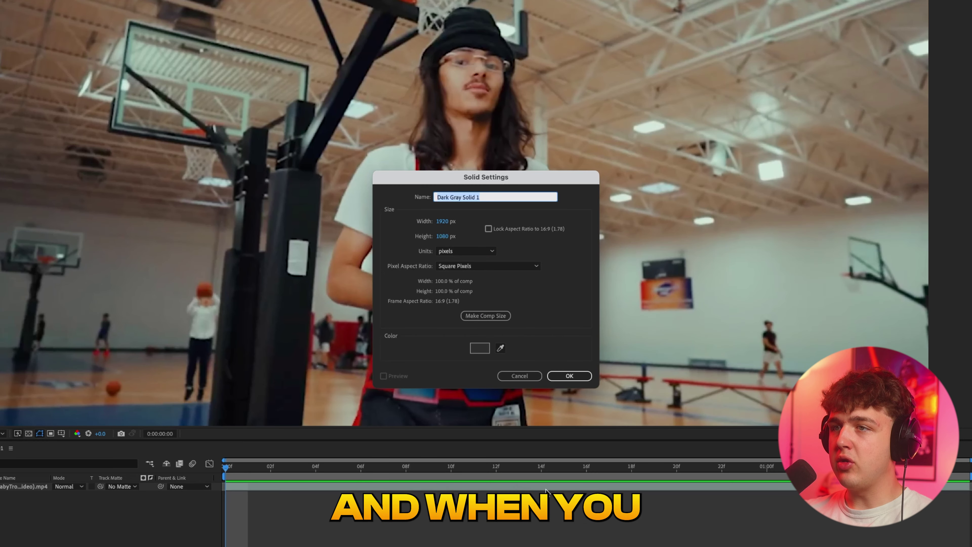
type("element")
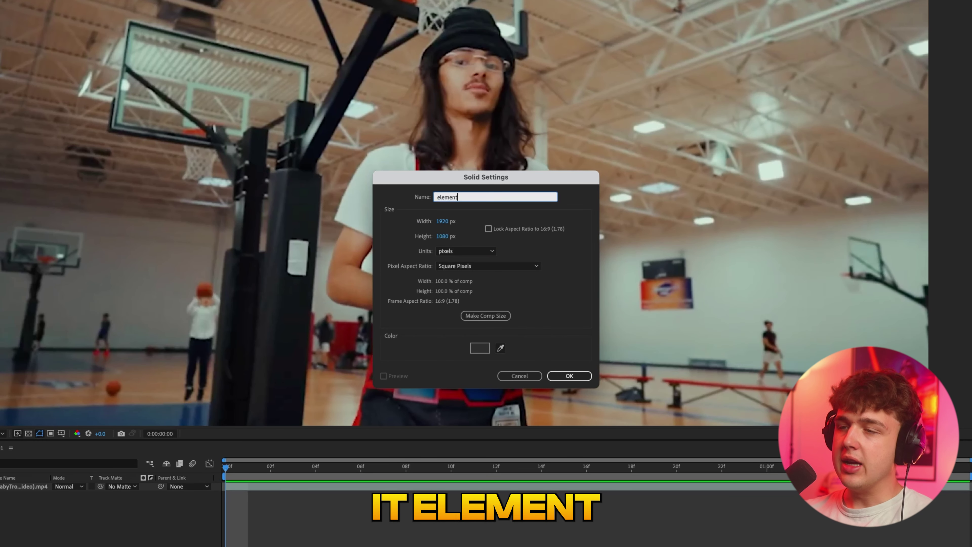
key("Return")
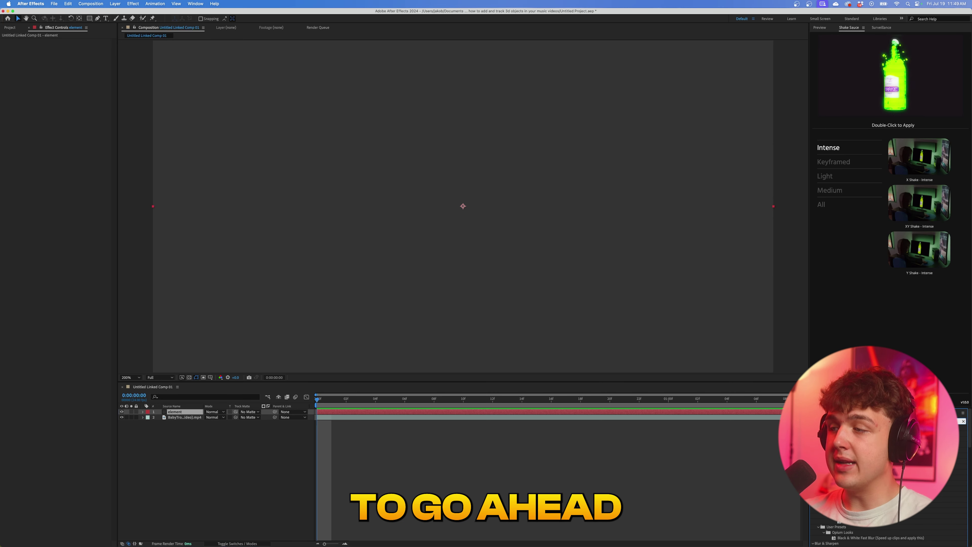
Step: Apply the Element effect to the element solid and open its Scene Setup
type("ment")
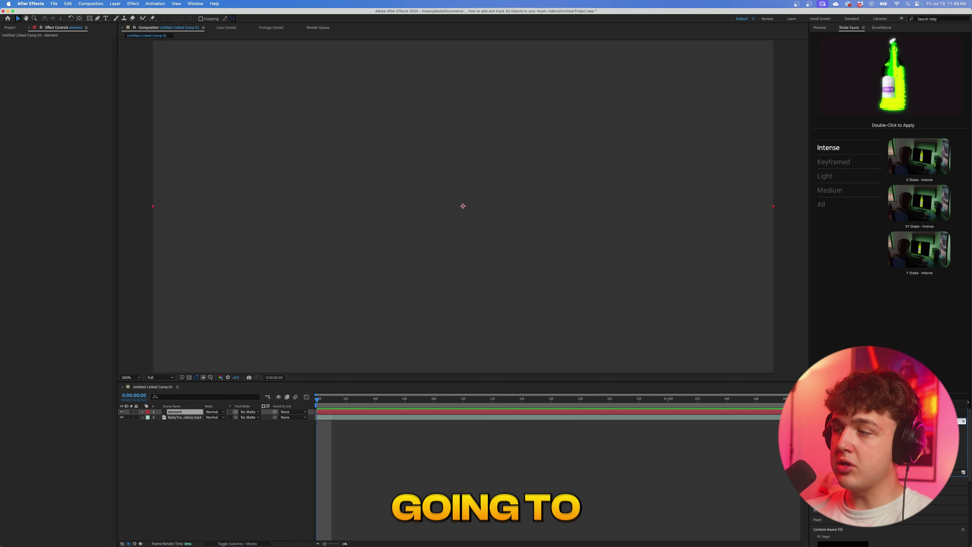
left_click_drag(838, 461, 174, 412)
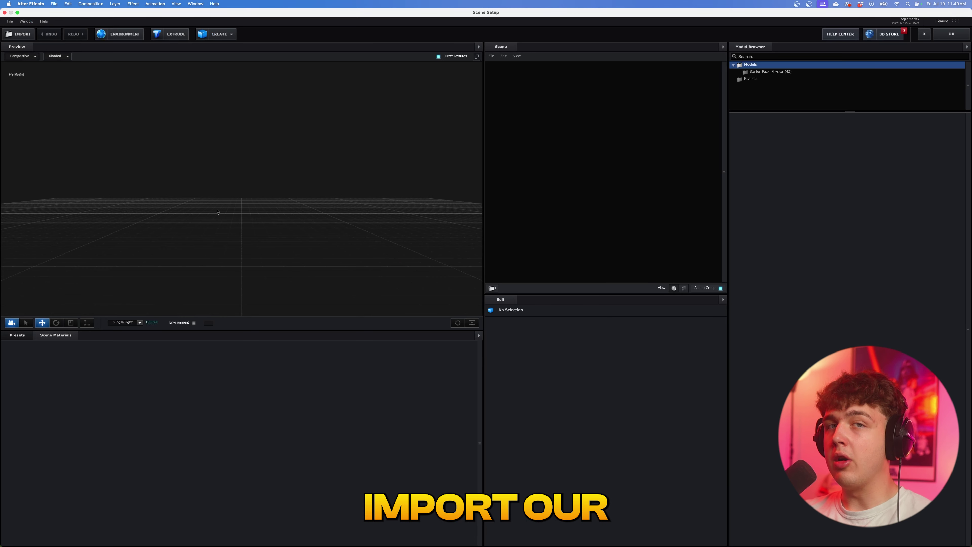
Step: Switch to the Brave browser with the TurboSquid downloads page and make its window full screen
mouse_move(277, 545)
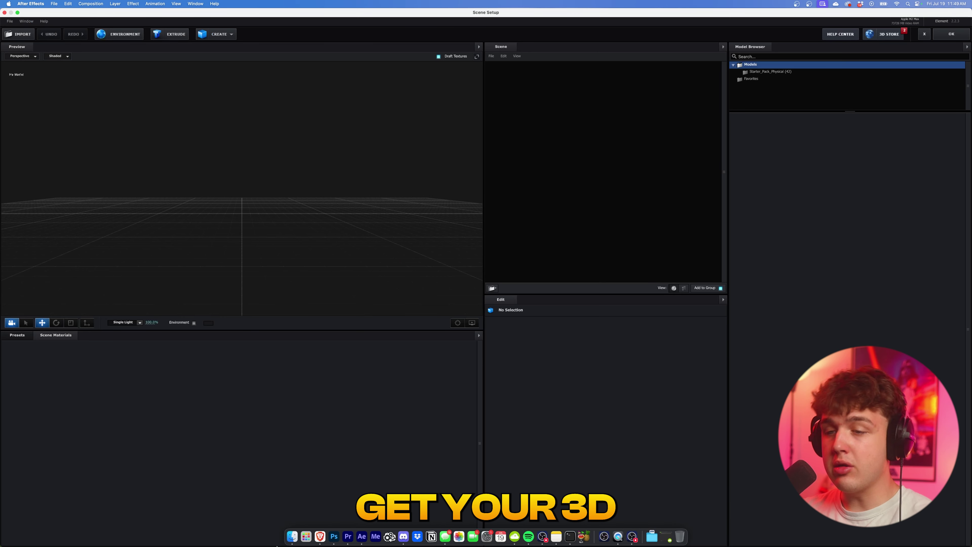
left_click(321, 538)
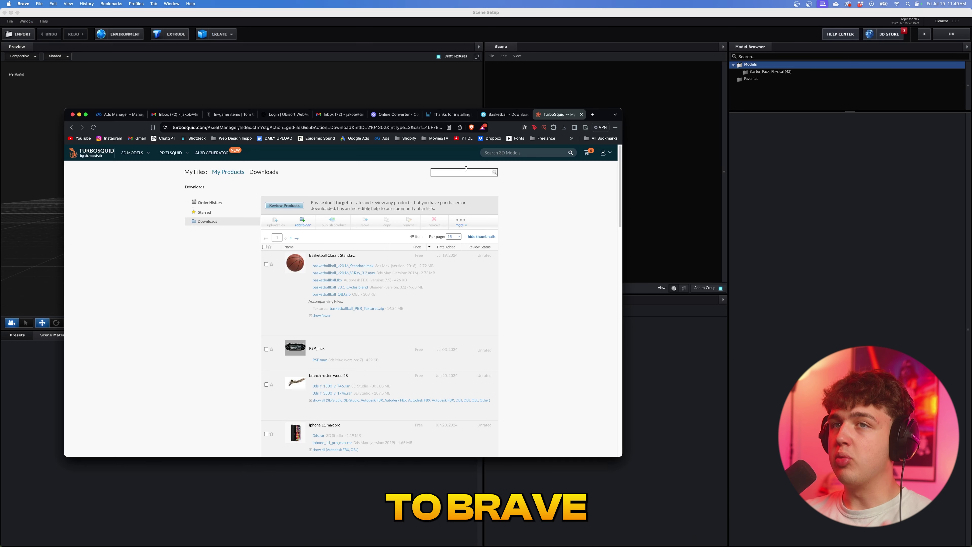
left_click(86, 114)
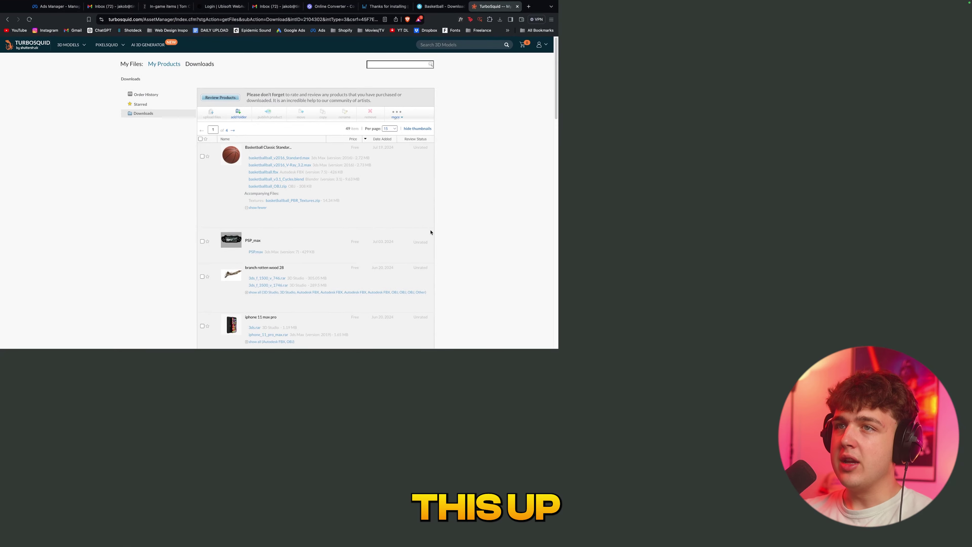
scroll(514, 266, "down", 5)
scroll(516, 267, "up", 5)
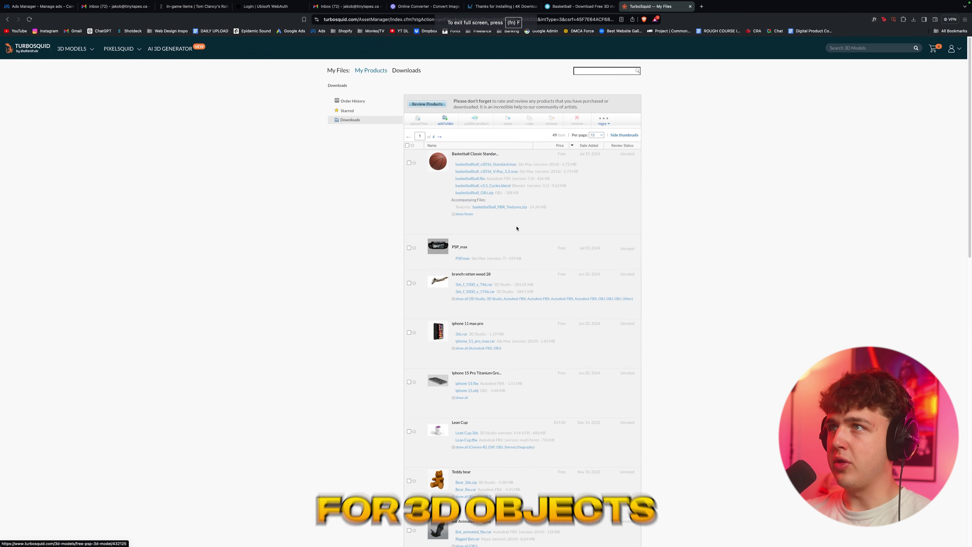
Step: Open the Sketchfab page of the Spalding basketball and rotate the model slightly to inspect it
left_click(578, 9)
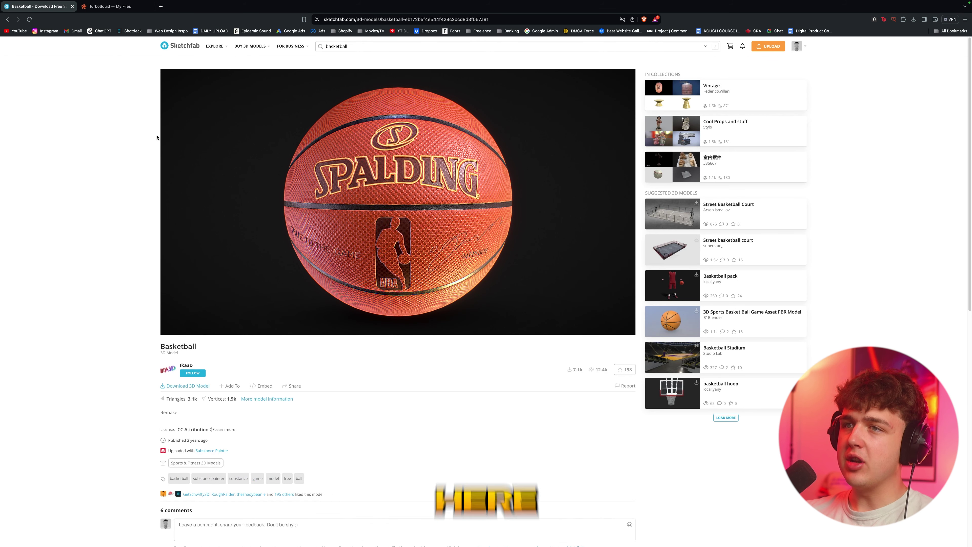
mouse_move(406, 215)
left_mouse_down()
mouse_move(356, 209)
mouse_move(335, 165)
mouse_move(406, 222)
mouse_move(391, 222)
left_mouse_up()
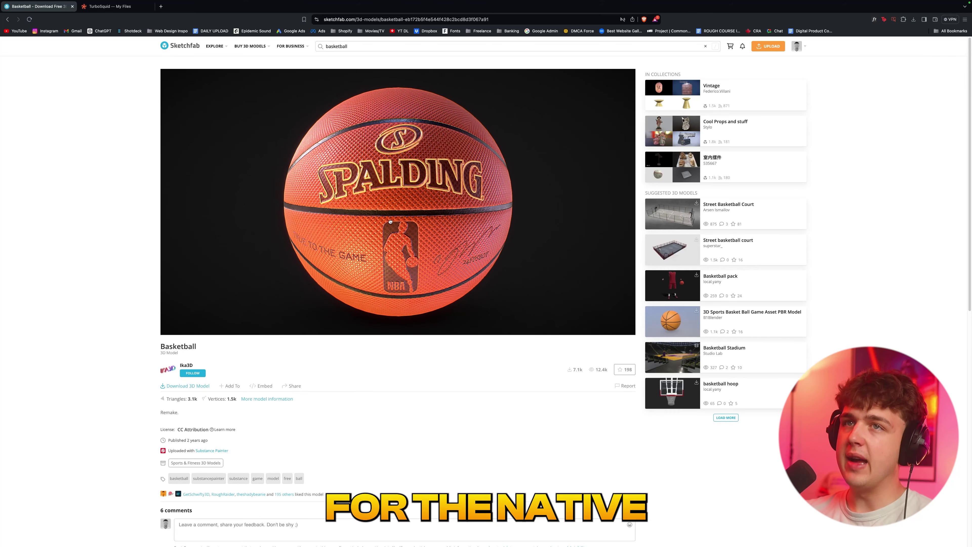
Step: Search TurboSquid for basketball models in OBJ format and browse the results and their prices
left_click(127, 9)
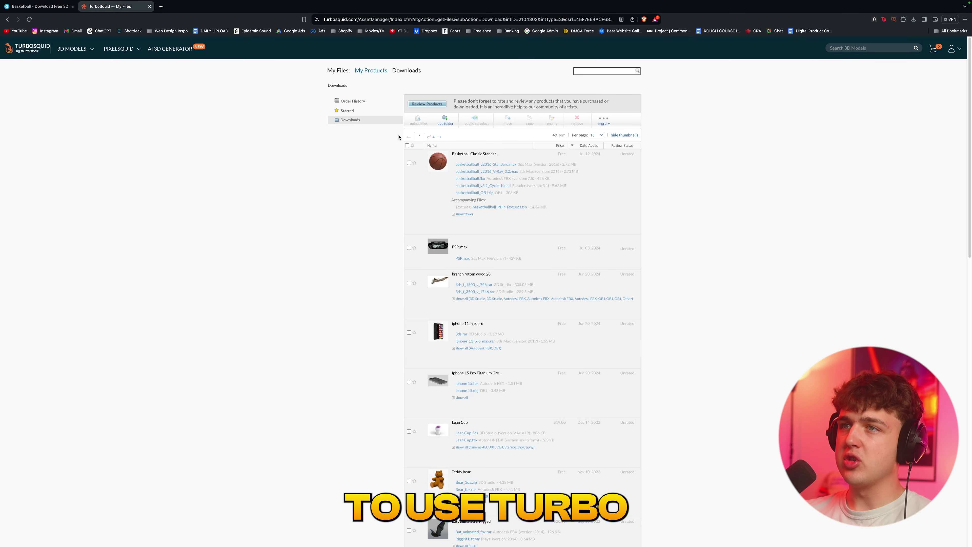
left_click(39, 48)
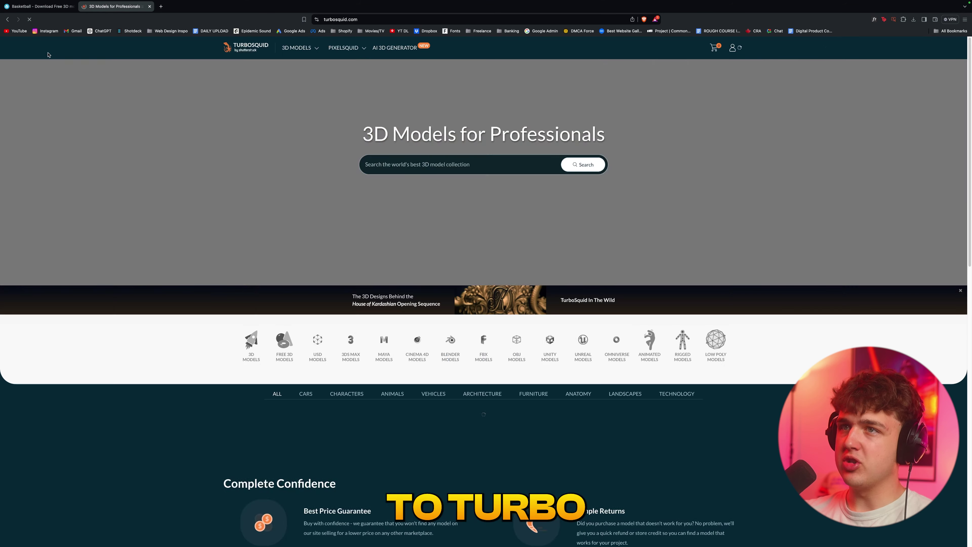
type("ba")
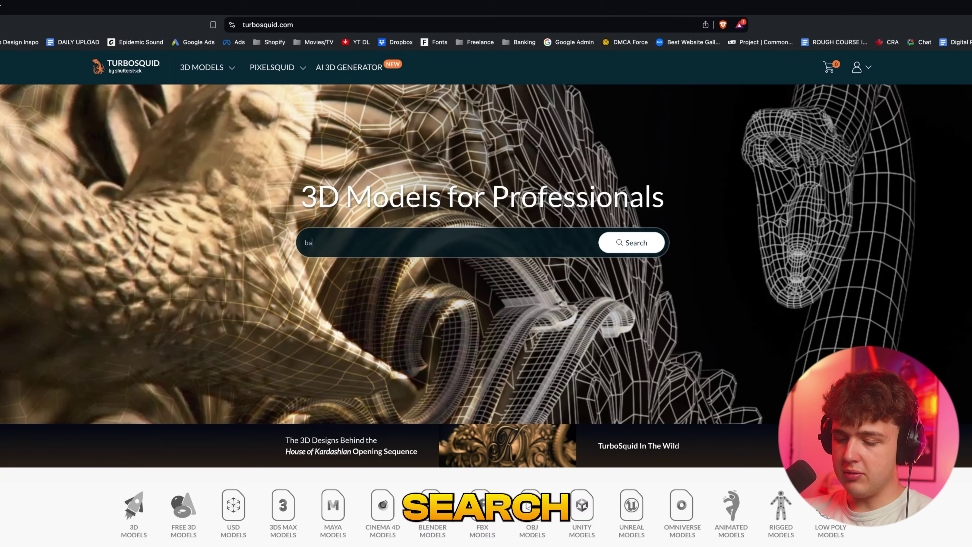
type("sketball")
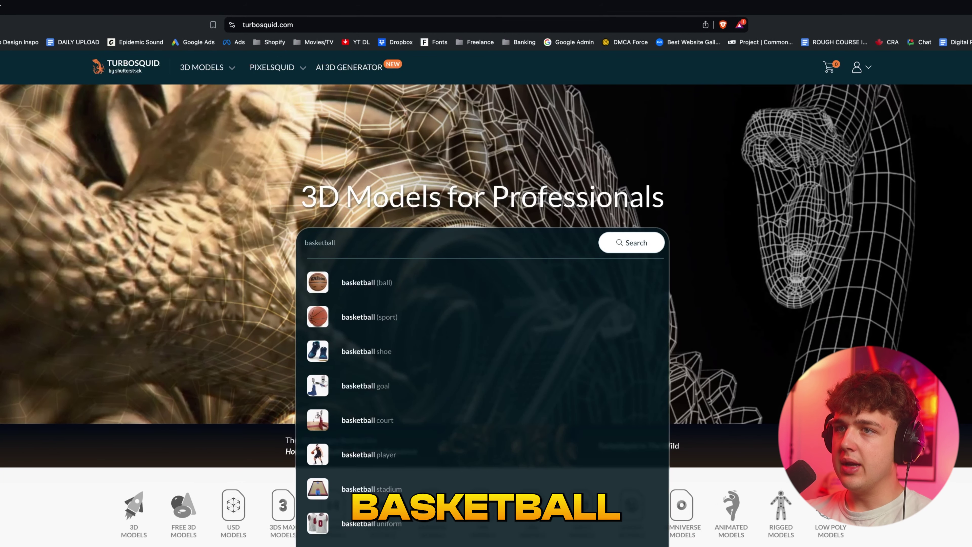
left_click(438, 315)
left_click(86, 99)
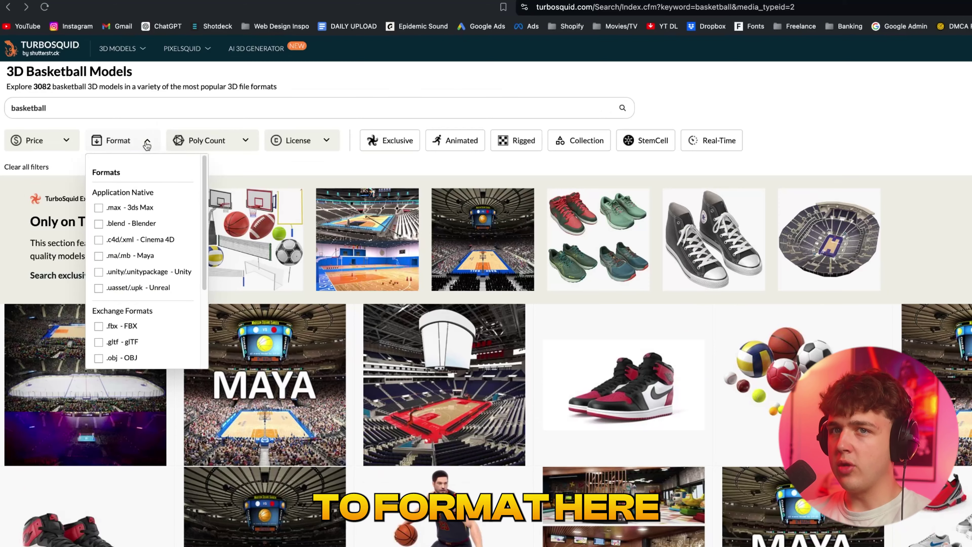
left_click(119, 357)
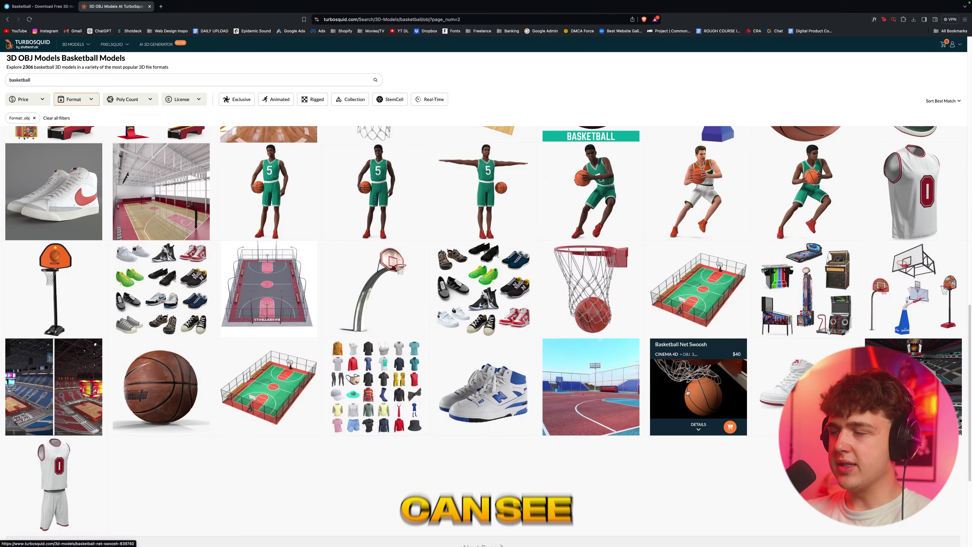
scroll(727, 377, "up", 9)
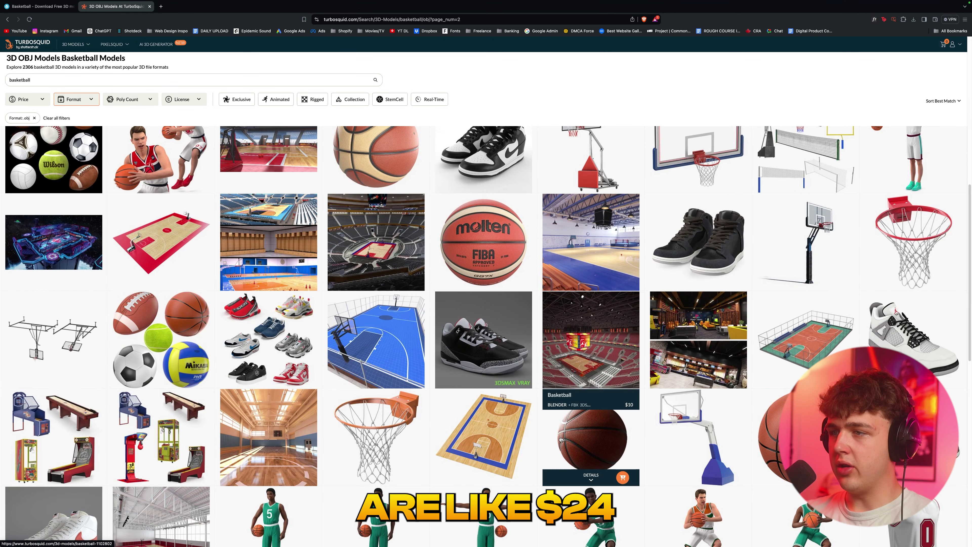
scroll(386, 203, "up", 4)
scroll(387, 203, "up", 4)
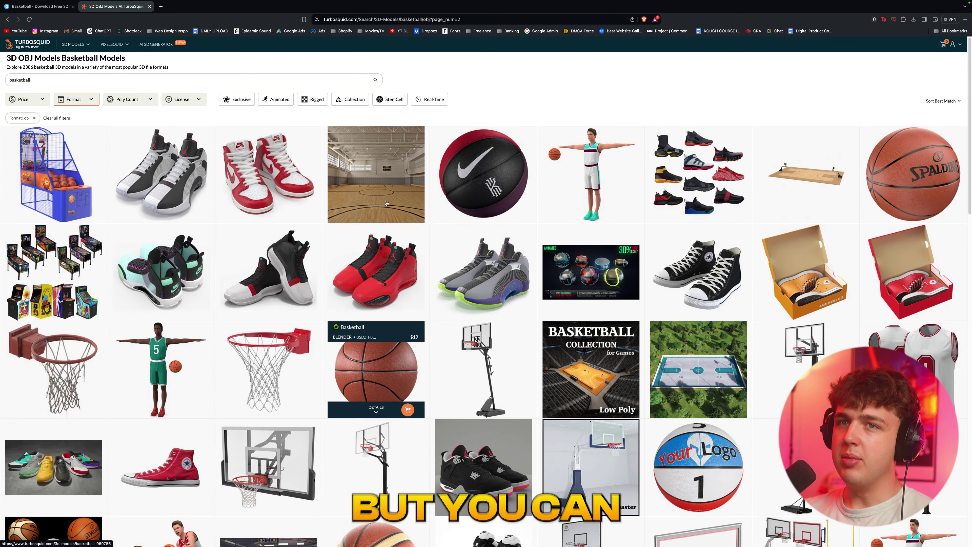
Step: Return to the Sketchfab basketball and examine the model from another angle and distance
left_click(53, 5)
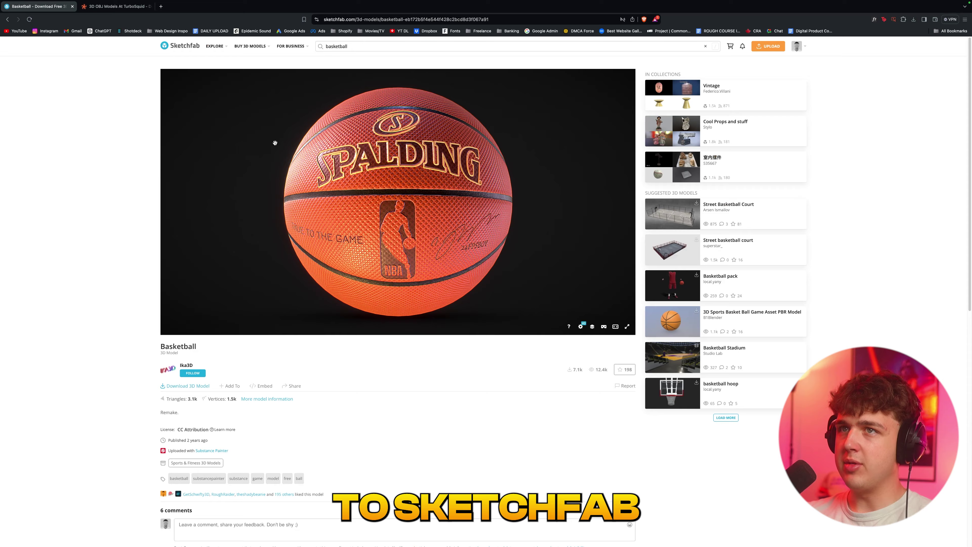
scroll(398, 188, "up", 5)
scroll(432, 197, "down", 10)
left_click_drag(440, 200, 356, 184)
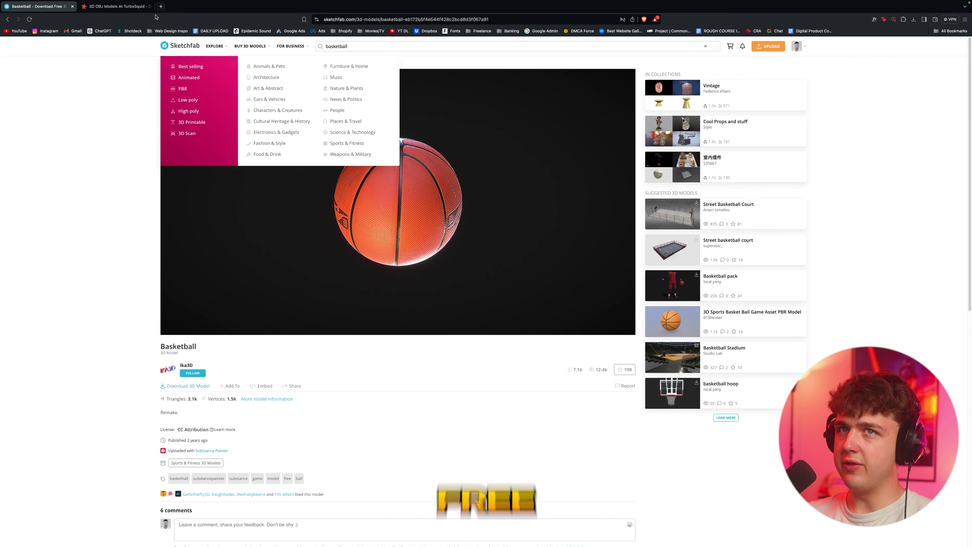
Step: Go to the TurboSquid account's downloads and expand all file formats of the Basketball Classic model
left_click(138, 7)
mouse_move(264, 218)
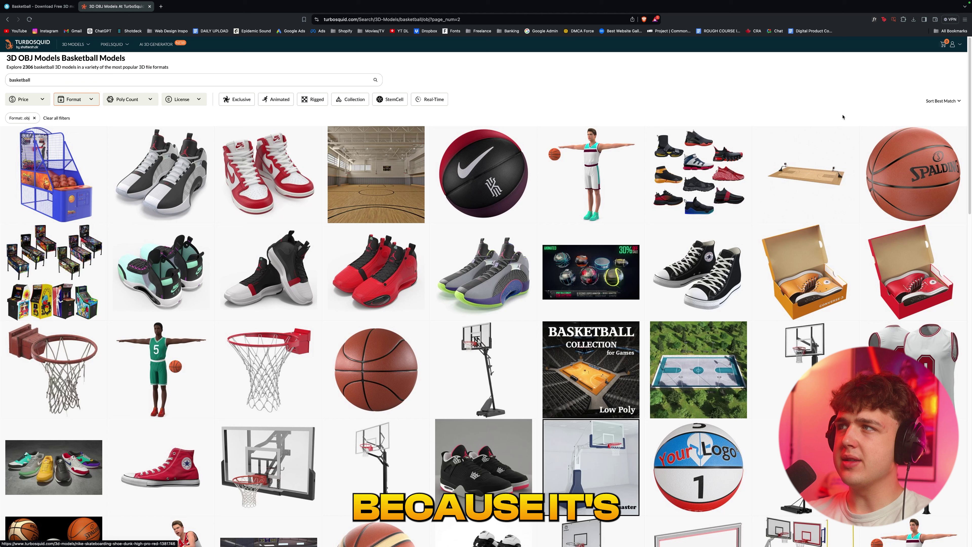
mouse_move(955, 45)
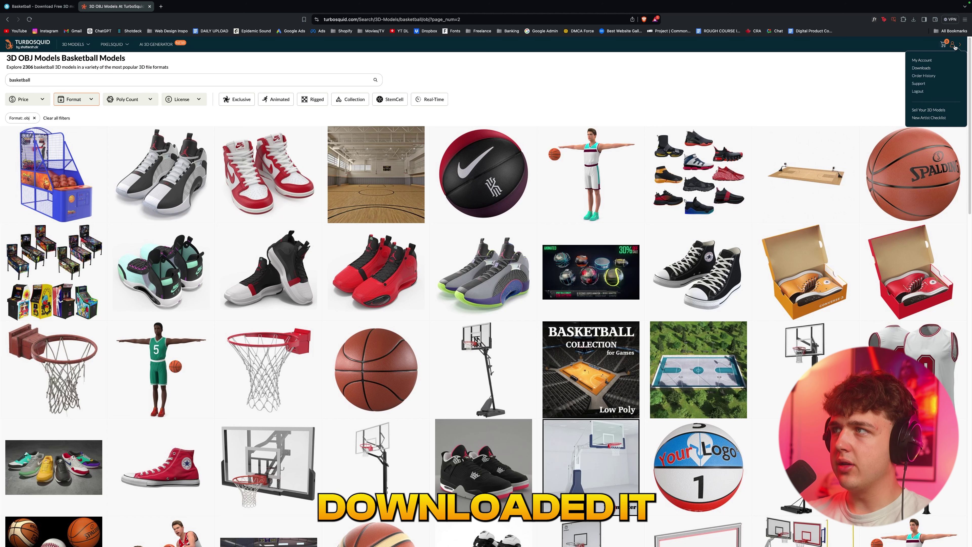
left_click(927, 69)
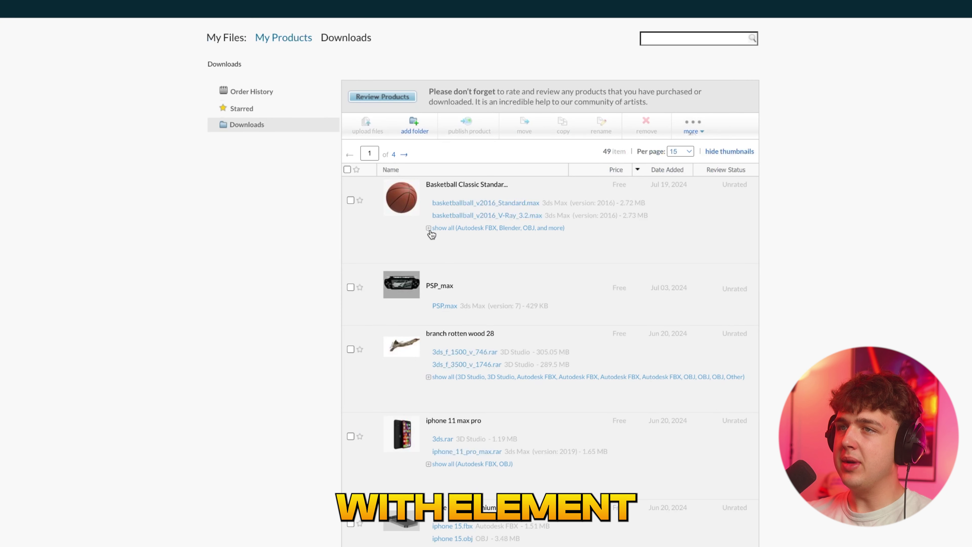
left_click(431, 228)
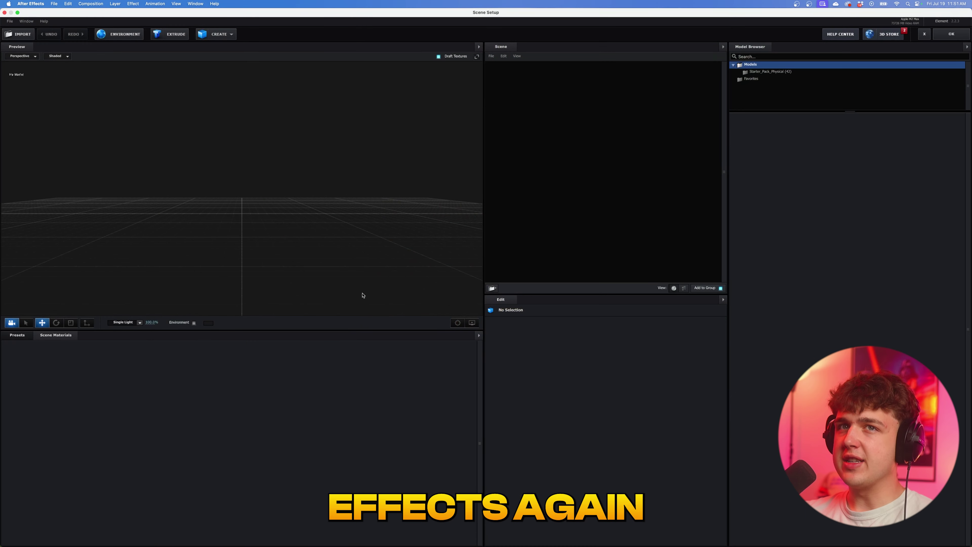
Step: Import basketballball.obj from the basketballball_OBJ folder with the default import preferences and turn on Normalize Size for the model
left_click(17, 34)
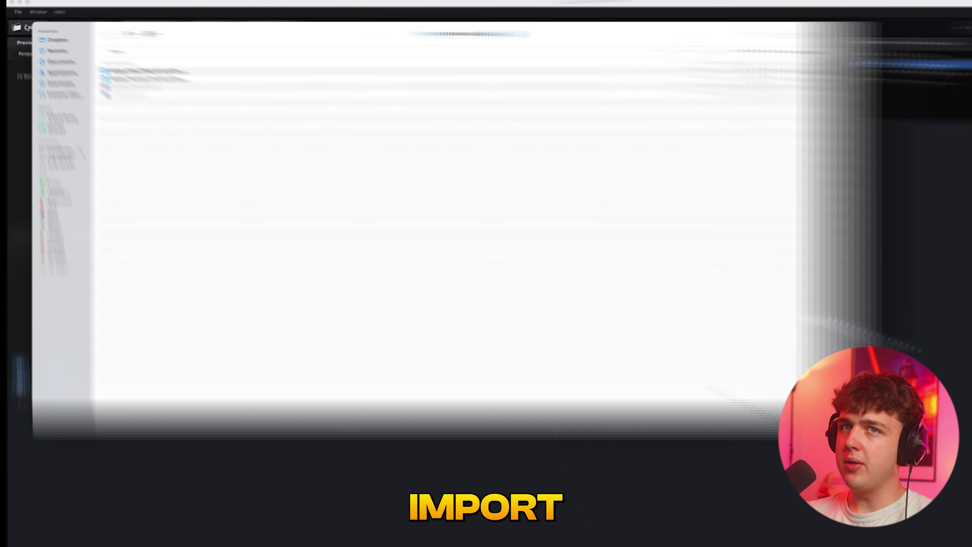
double_click(156, 98)
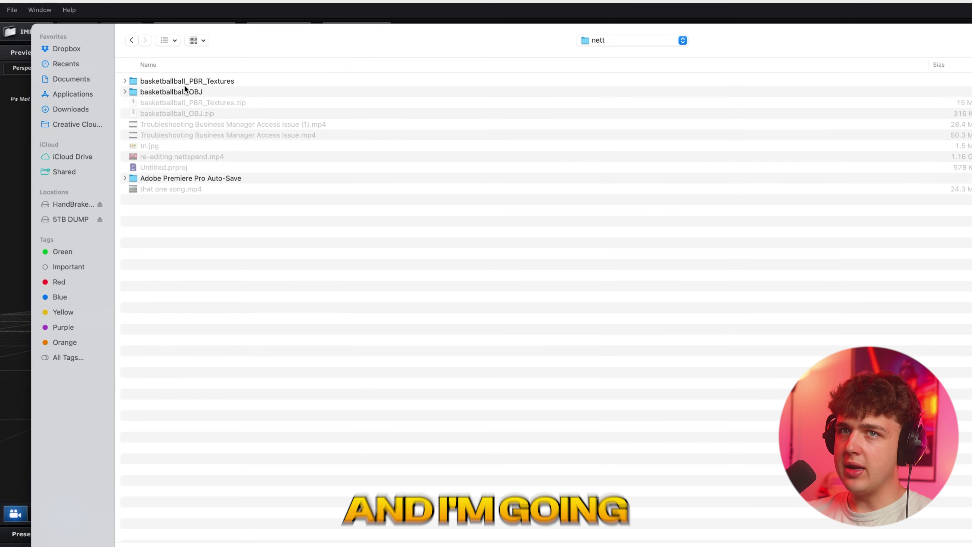
double_click(169, 91)
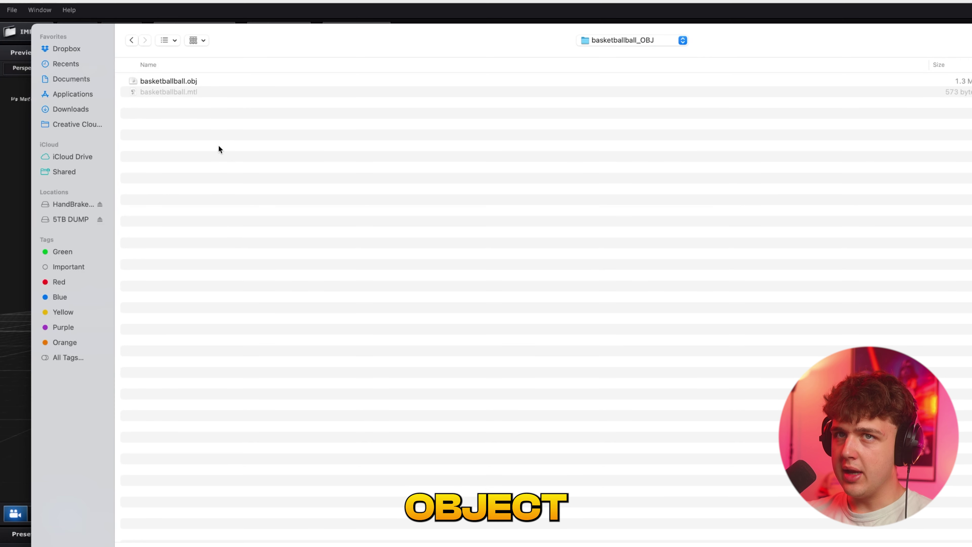
double_click(182, 80)
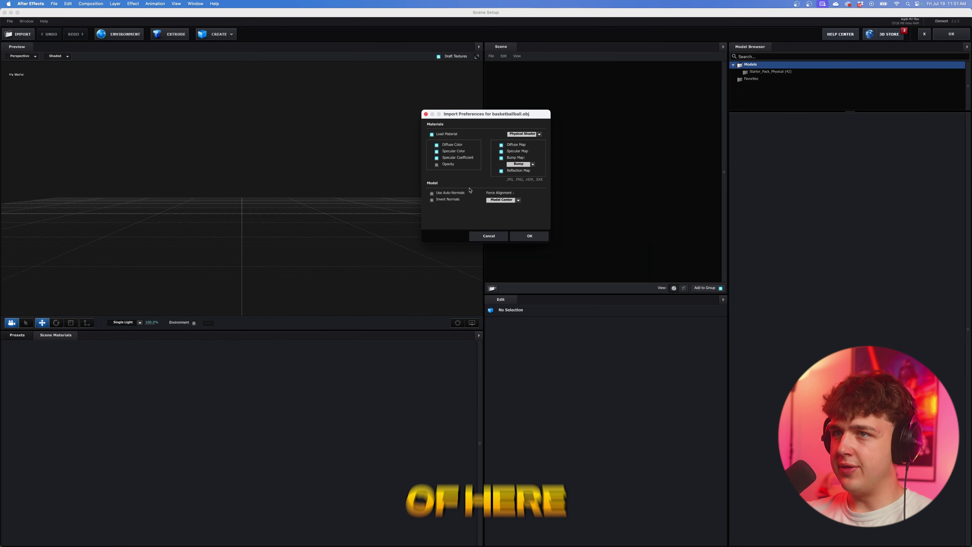
left_click(530, 236)
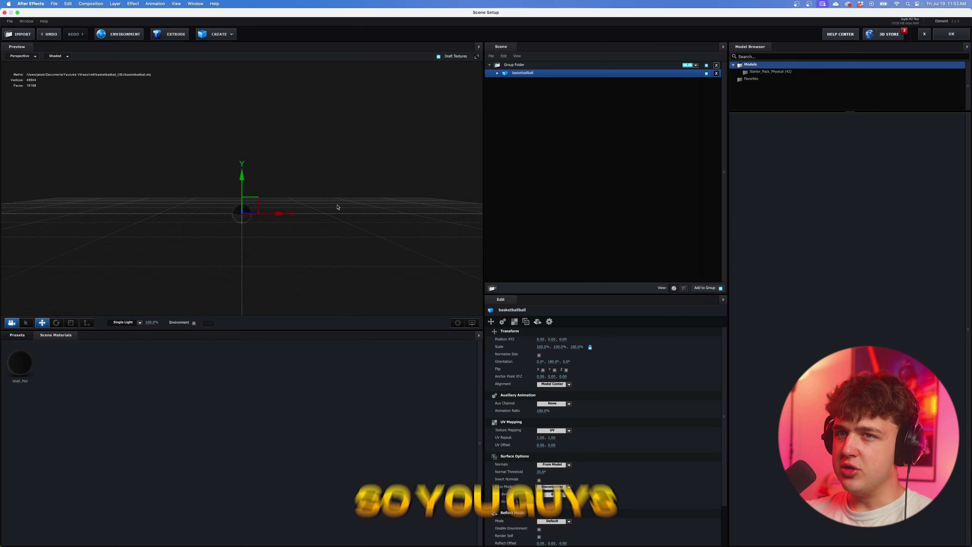
left_click_drag(338, 207, 314, 257)
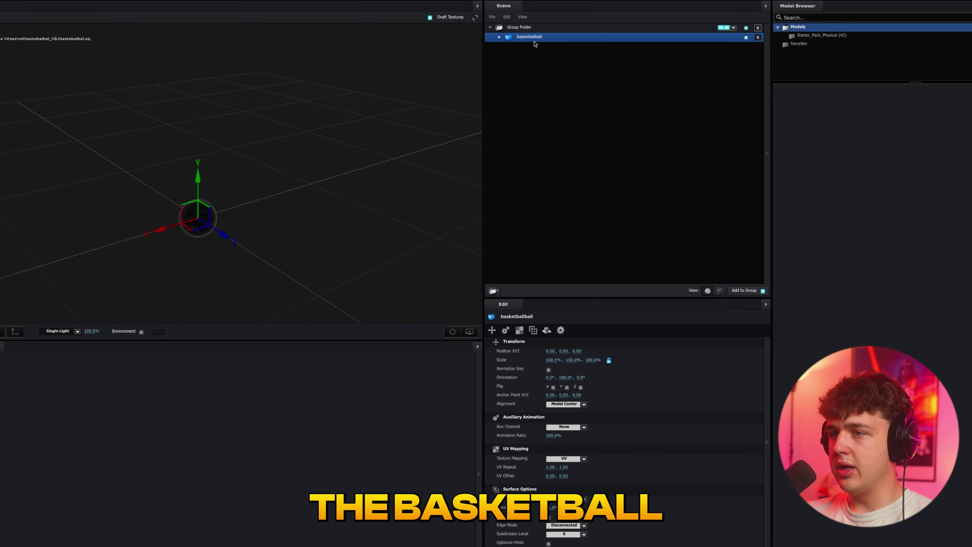
left_click(549, 370)
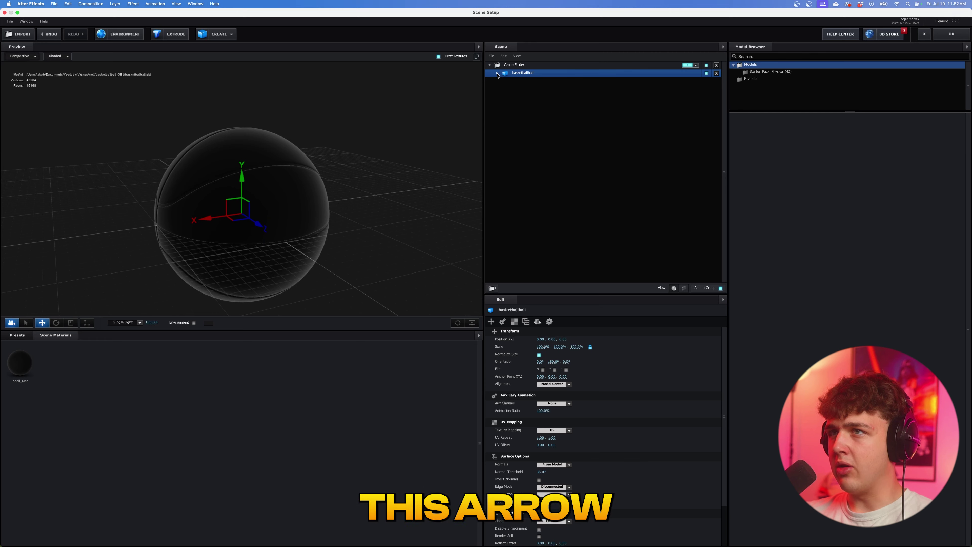
Step: Load basketballball_bball_Mat_Diffuse.jpg from the Tex_Spec_Gloss textures folder as the Diffuse texture of the bball_Mat material
left_click(498, 74)
left_click(529, 81)
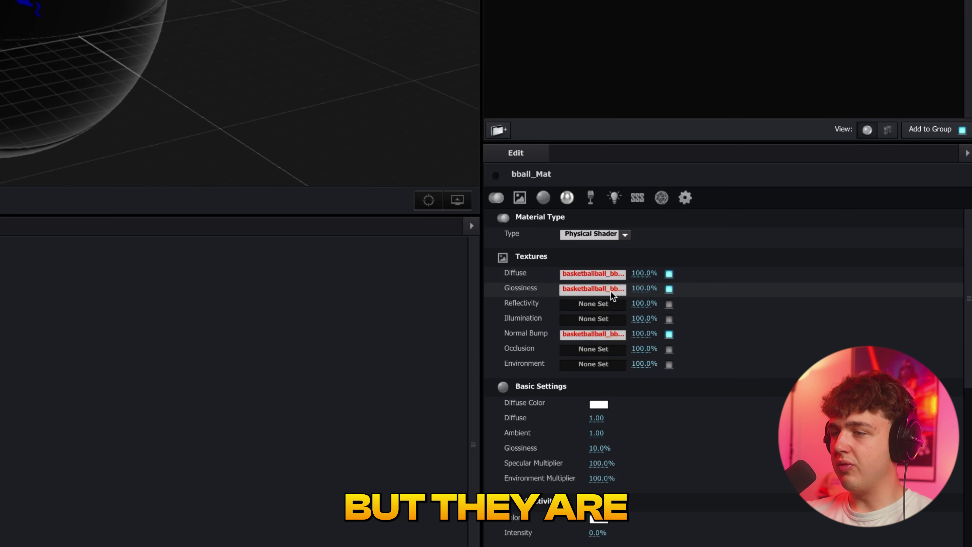
left_click(584, 278)
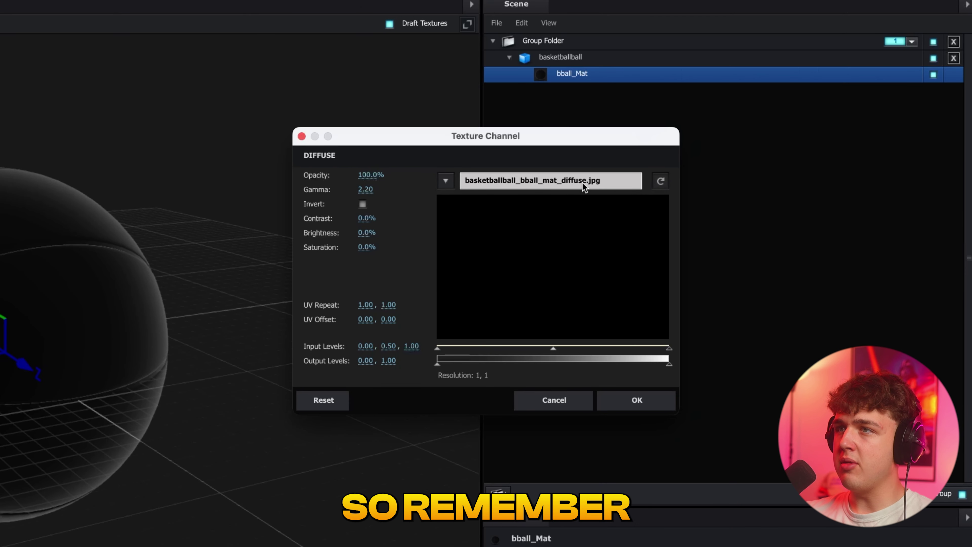
left_click(570, 179)
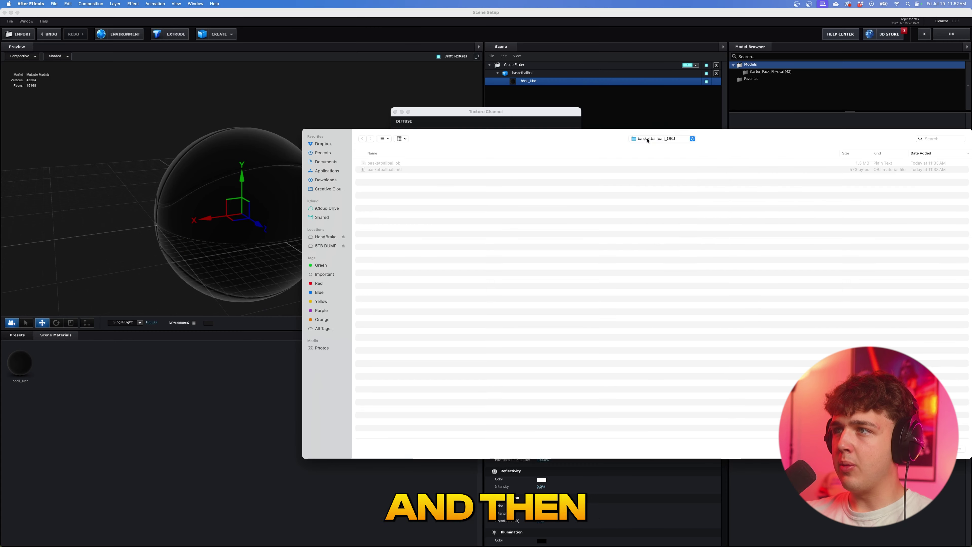
left_click(647, 140)
left_click(650, 150)
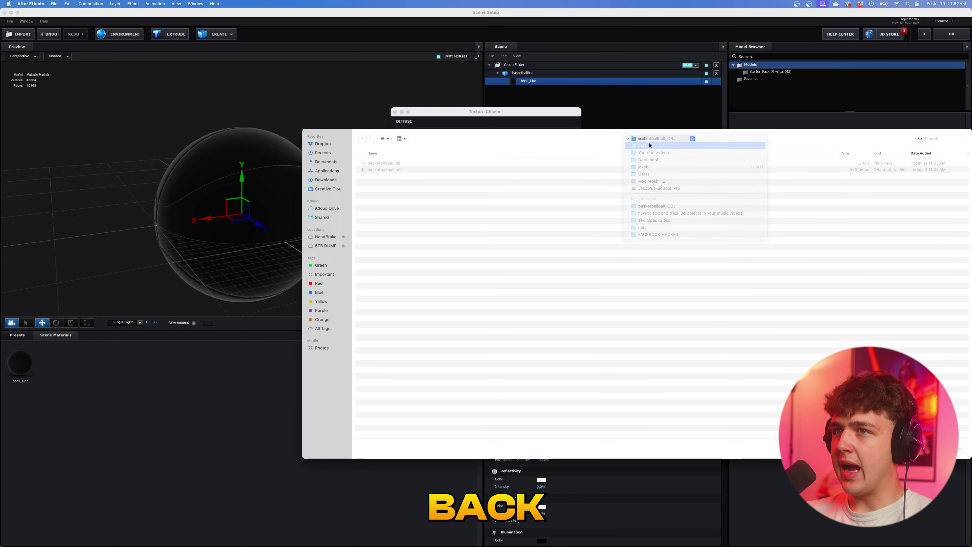
left_click(421, 164)
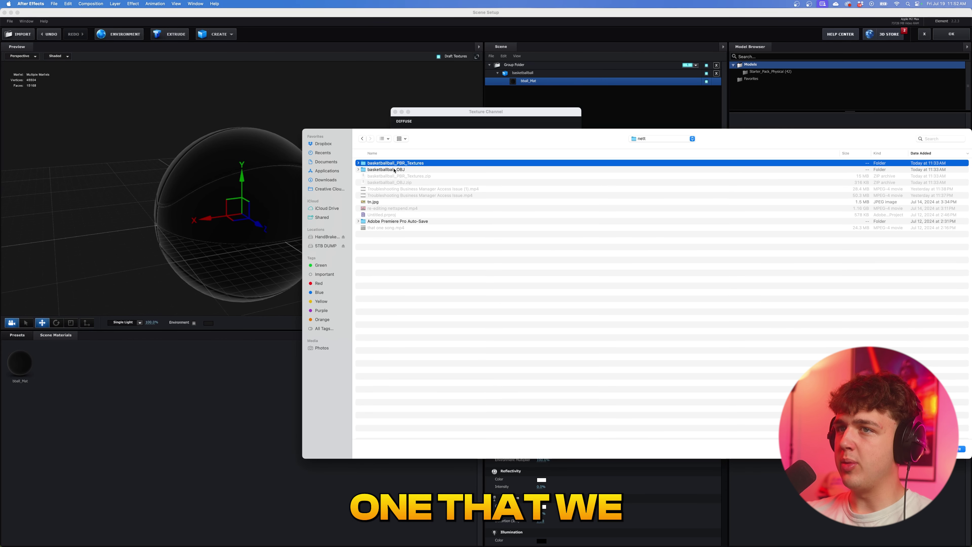
left_click(358, 163)
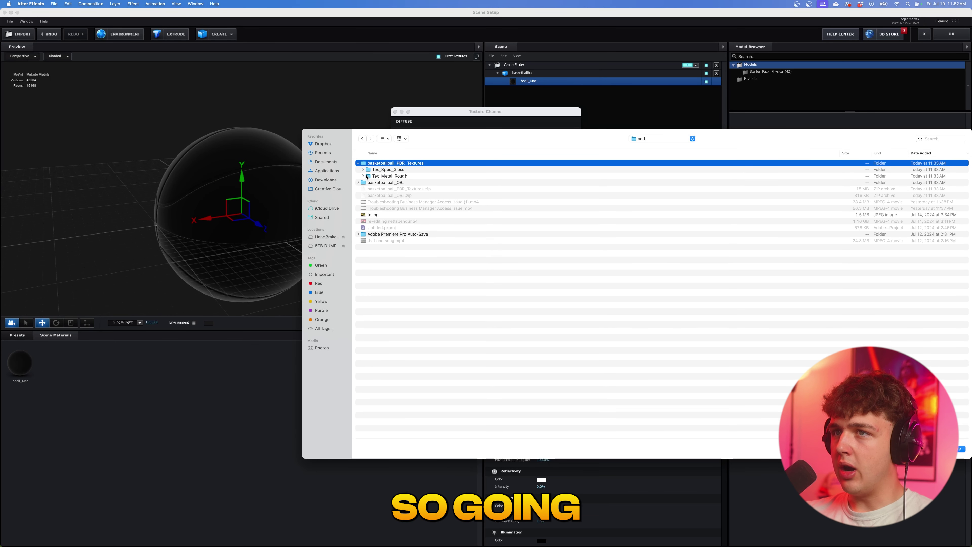
left_click(363, 170)
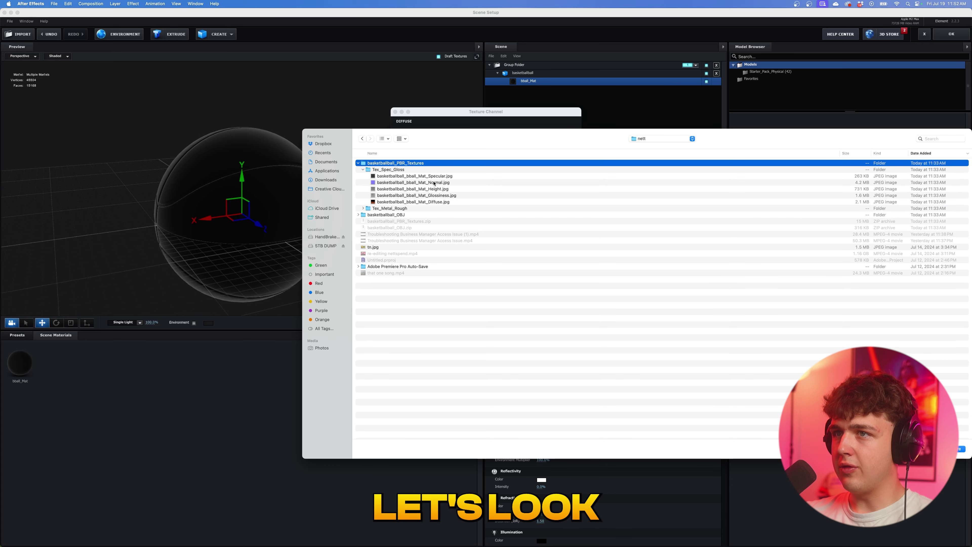
double_click(431, 203)
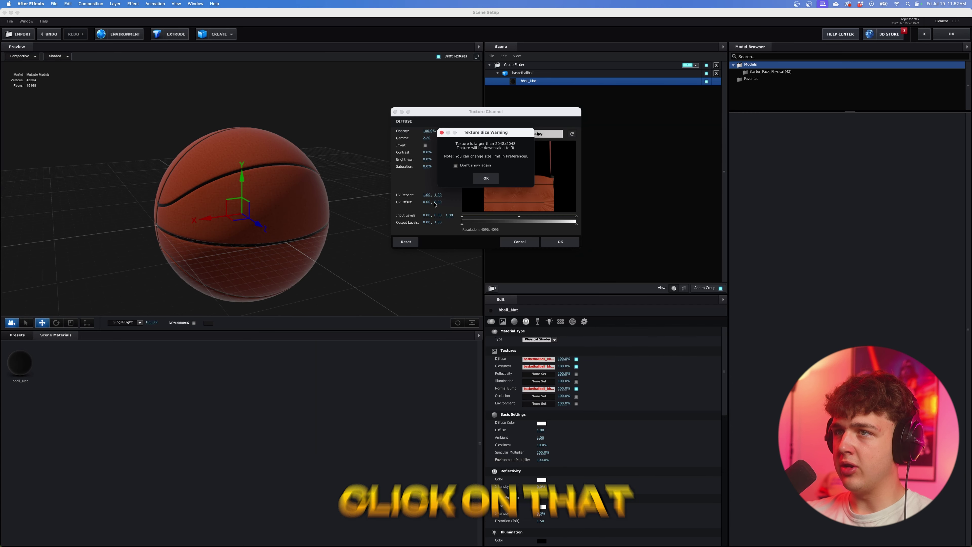
left_click(481, 182)
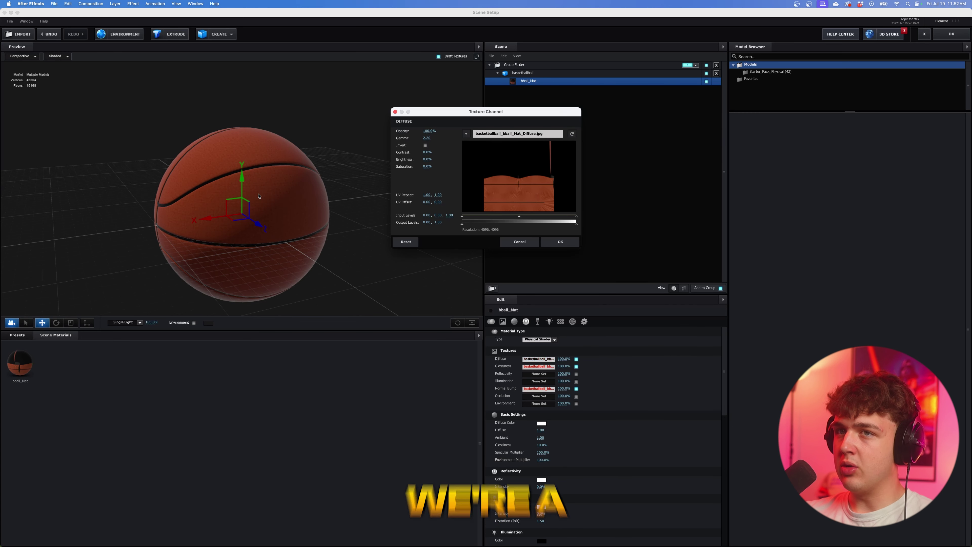
left_click(555, 245)
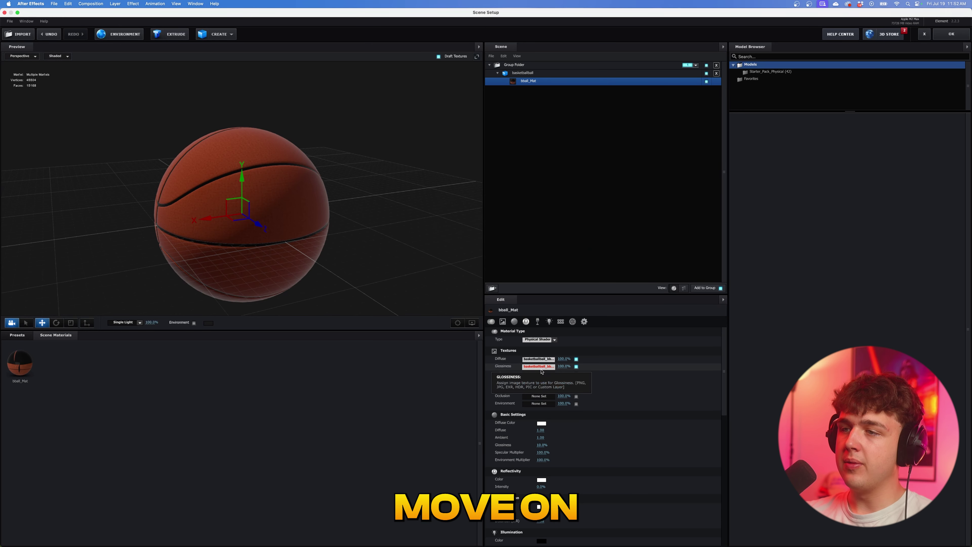
Step: Inspect the textured basketball from another angle and accept the scene setup
left_click_drag(319, 218, 341, 220)
scroll(342, 219, "down", 1)
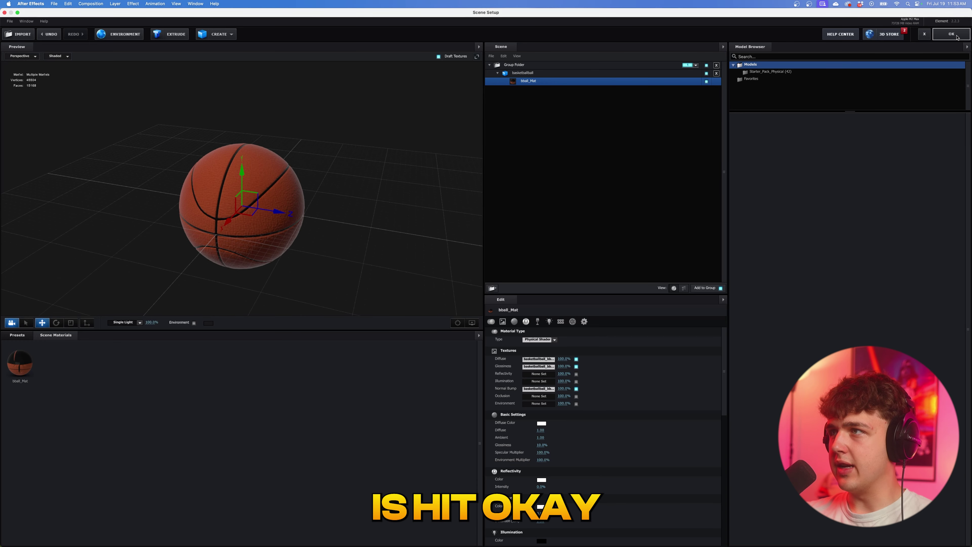
left_click(957, 36)
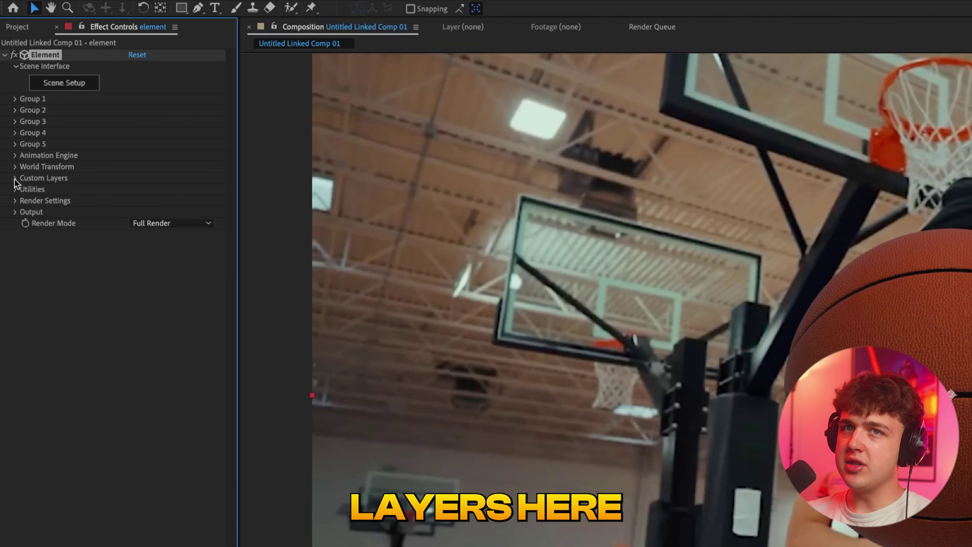
Step: Set Layer 1 of Element's Custom Texture Maps to the BabyTron - AirTron (Official Video).mp4 layer
left_click(15, 178)
left_click(27, 201)
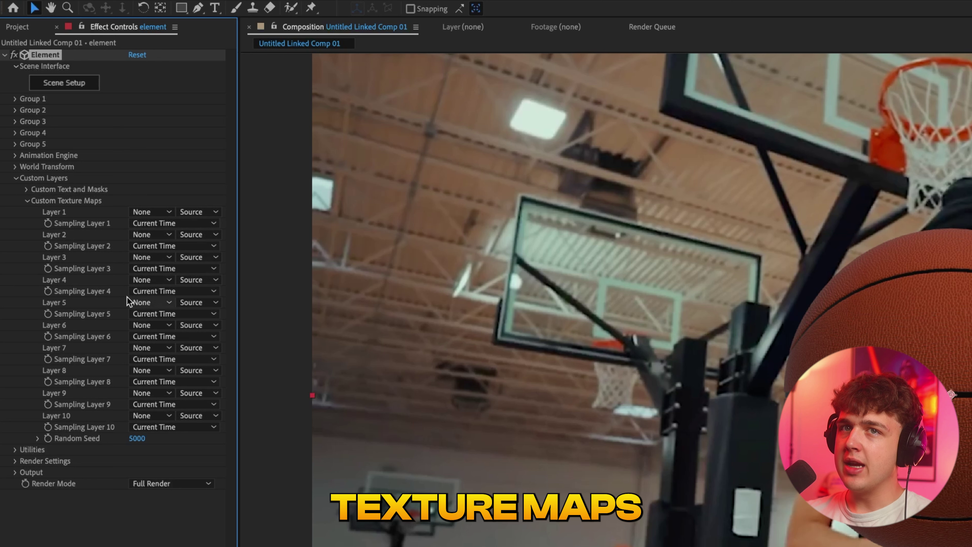
left_click(142, 212)
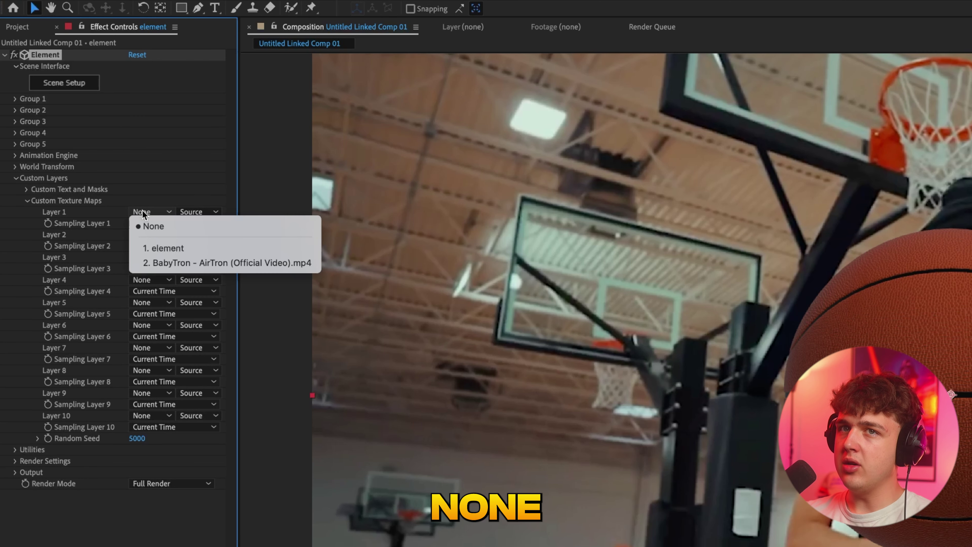
left_click(225, 265)
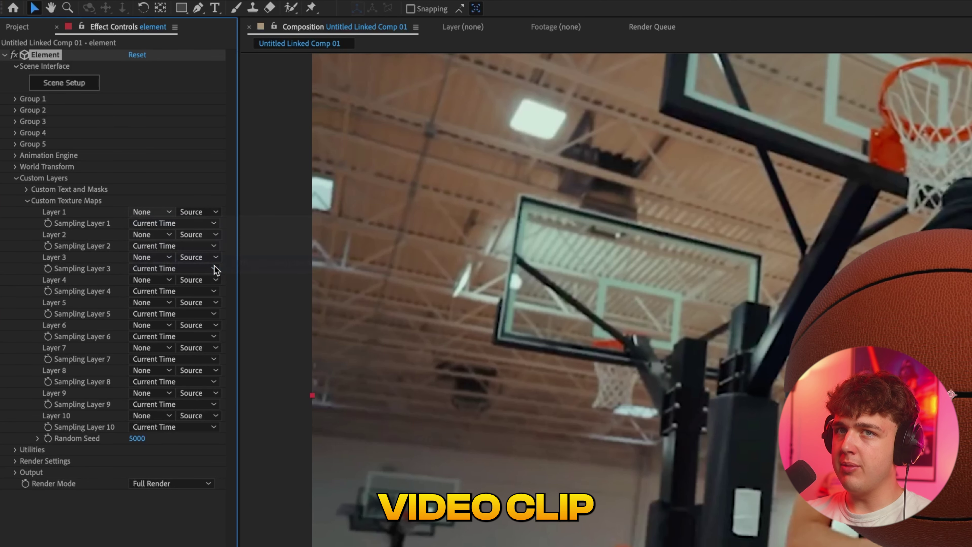
Step: Assign Custom Layer 1 as the Environment texture of bball_Mat in Scene Setup and accept the scene
left_click(59, 88)
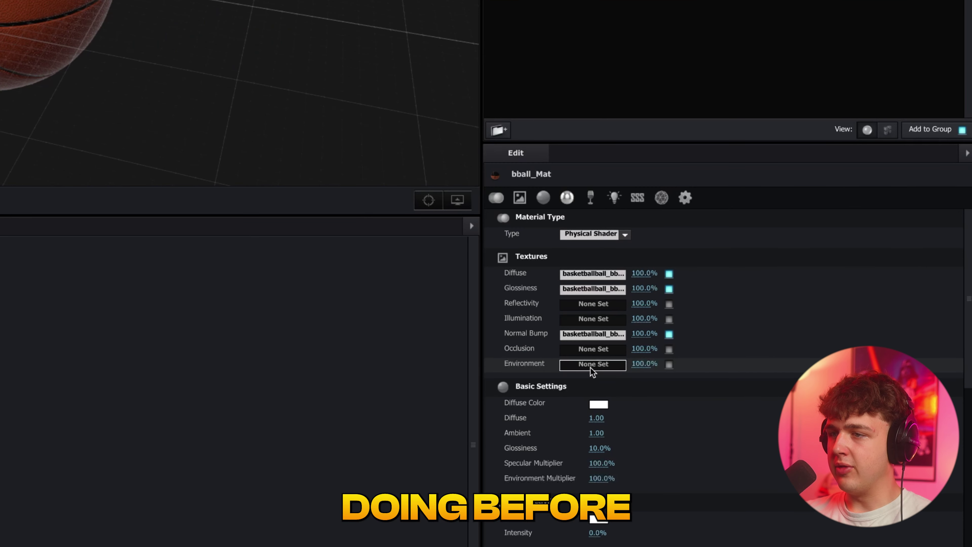
left_click(591, 365)
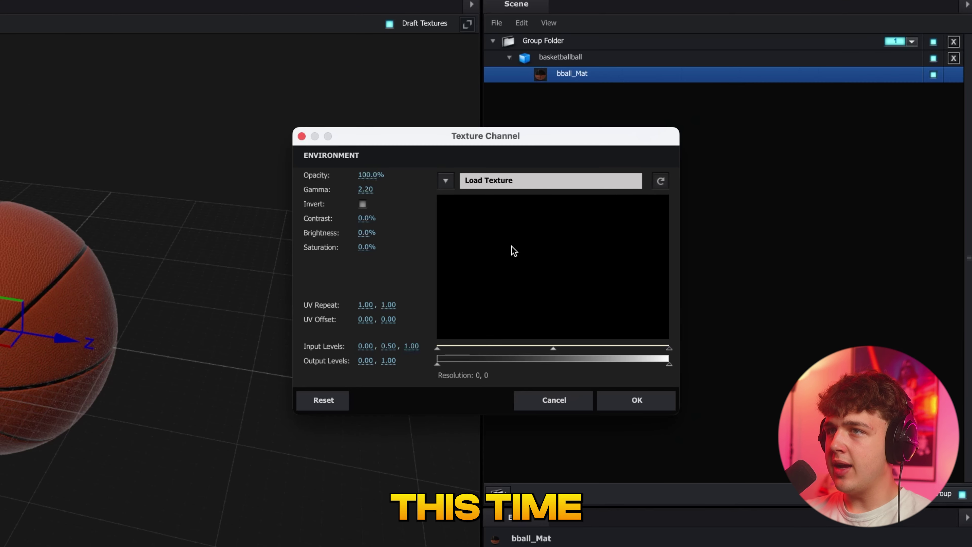
left_click(445, 185)
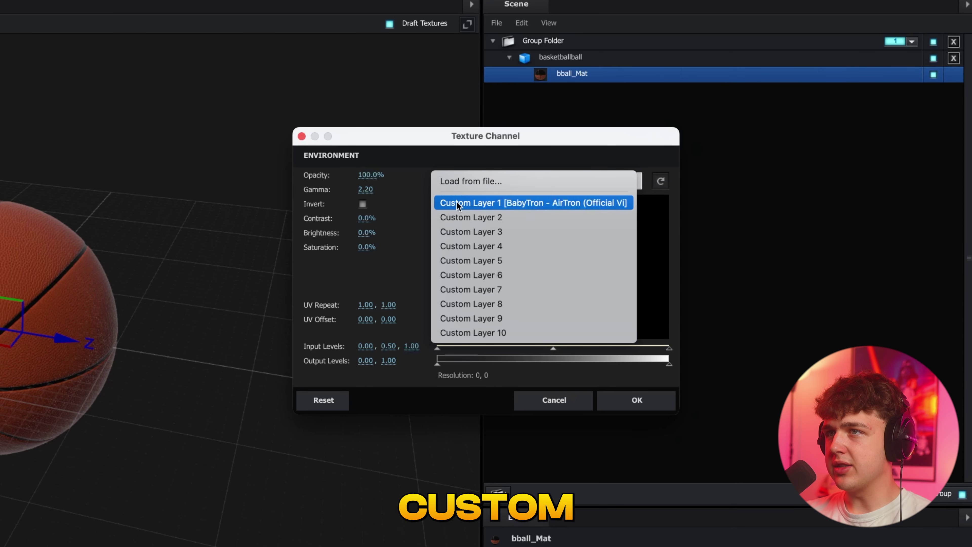
left_click(565, 205)
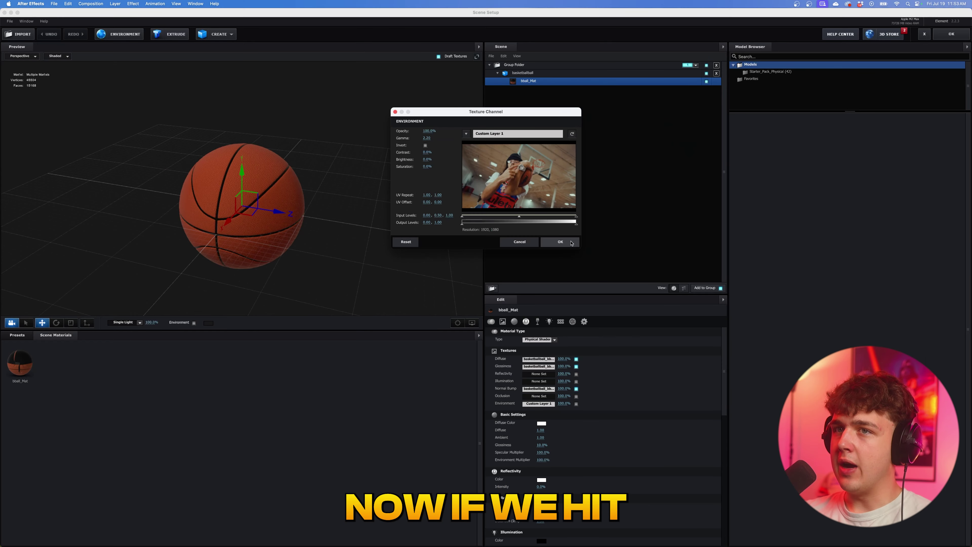
left_click(637, 400)
left_click(947, 33)
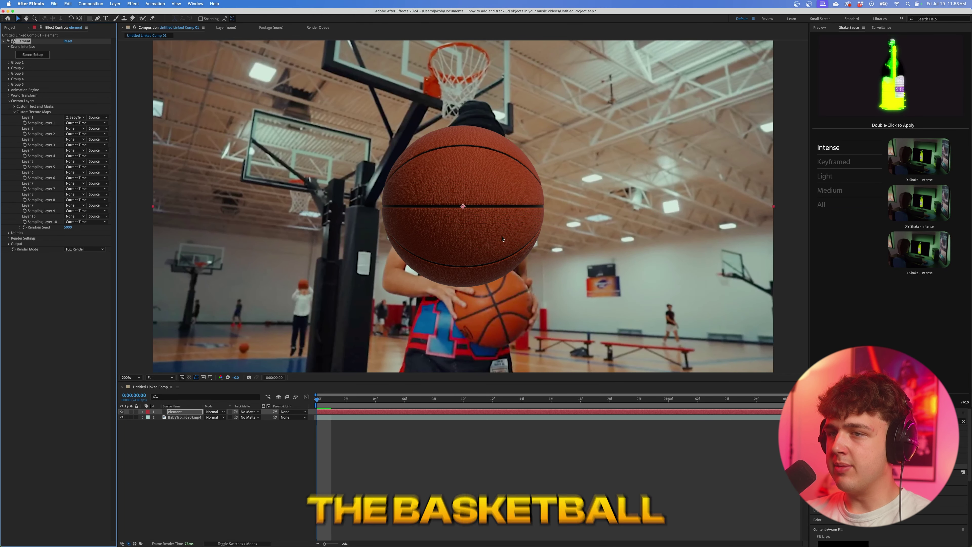
Step: Preview the composition briefly, find the Lumetri Color effect and apply it to the element layer
key("space")
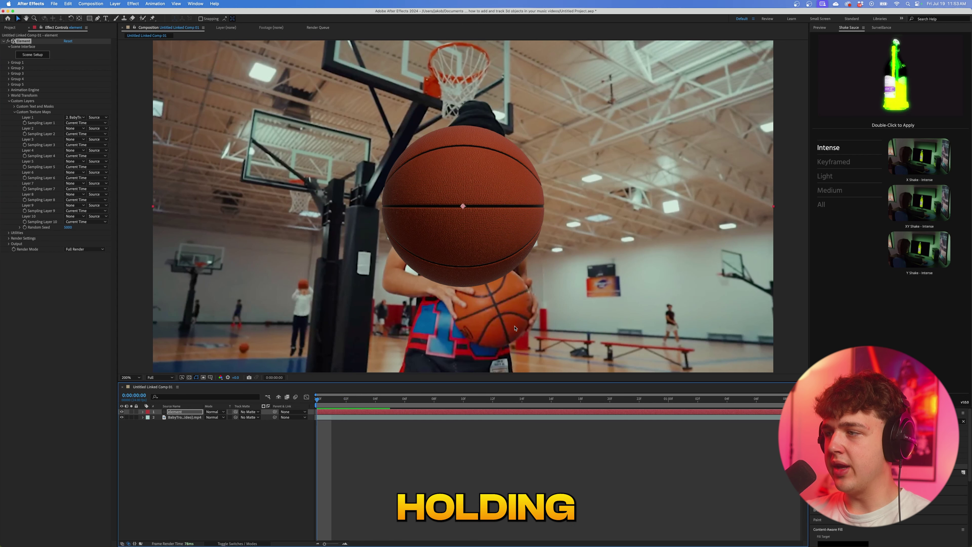
left_click(880, 421)
type("lu")
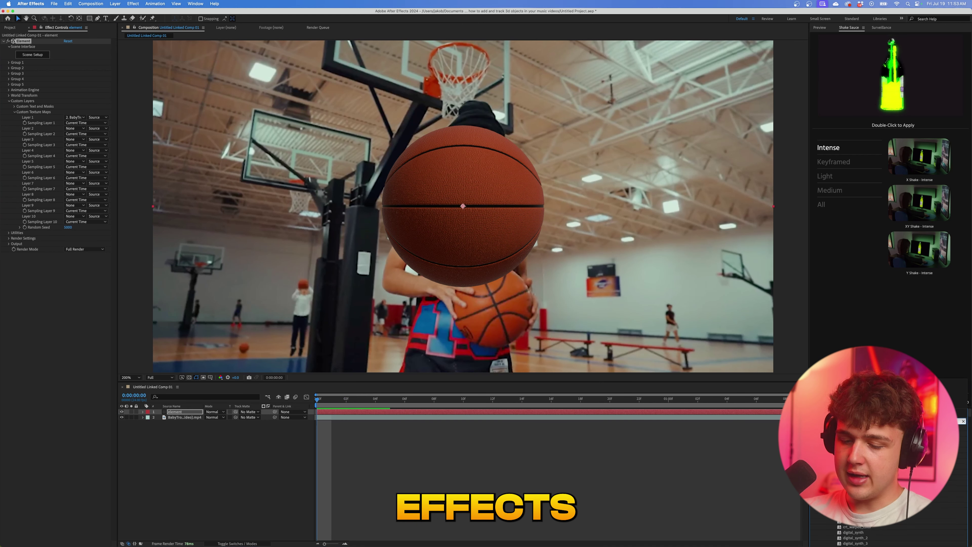
type("met")
left_click_drag(838, 433, 189, 412)
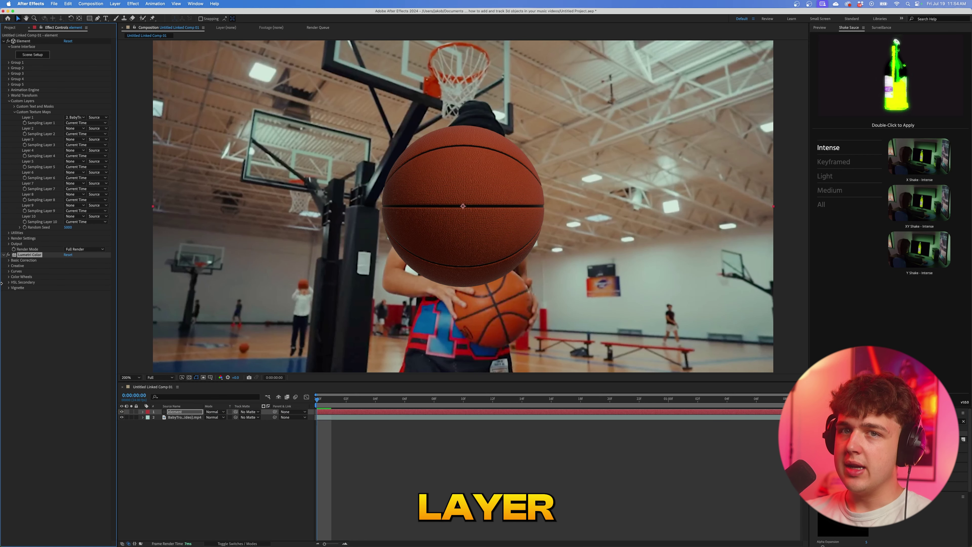
Step: Adjust the basketball's Lumetri Basic Correction to exposure 1.8, saturation 151, shadows -44 and temperature -19
left_click(8, 260)
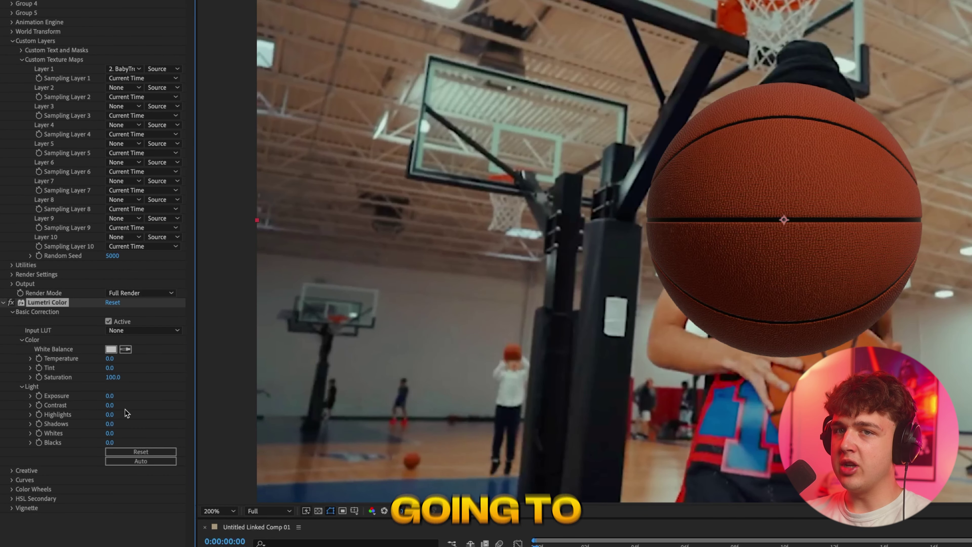
left_click_drag(110, 397, 137, 378)
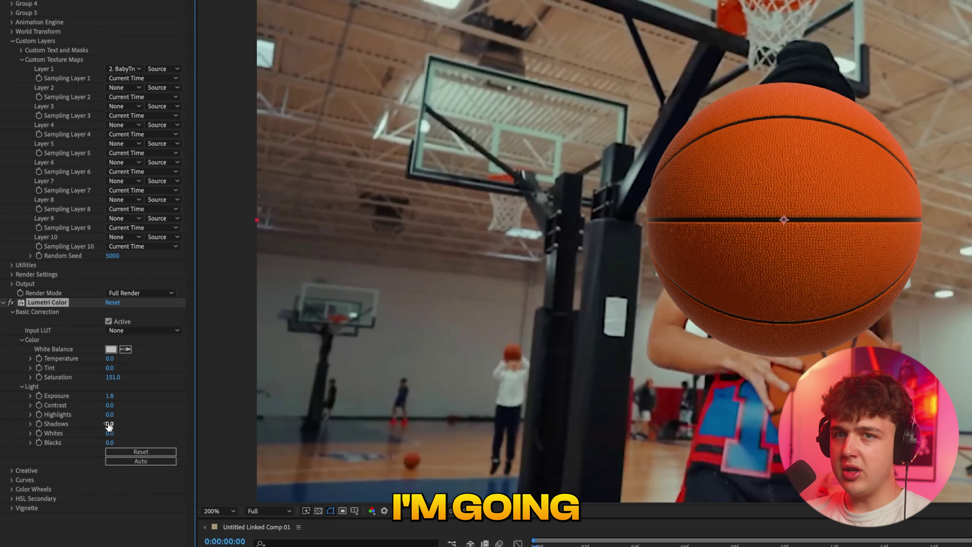
left_click_drag(101, 423, 84, 422)
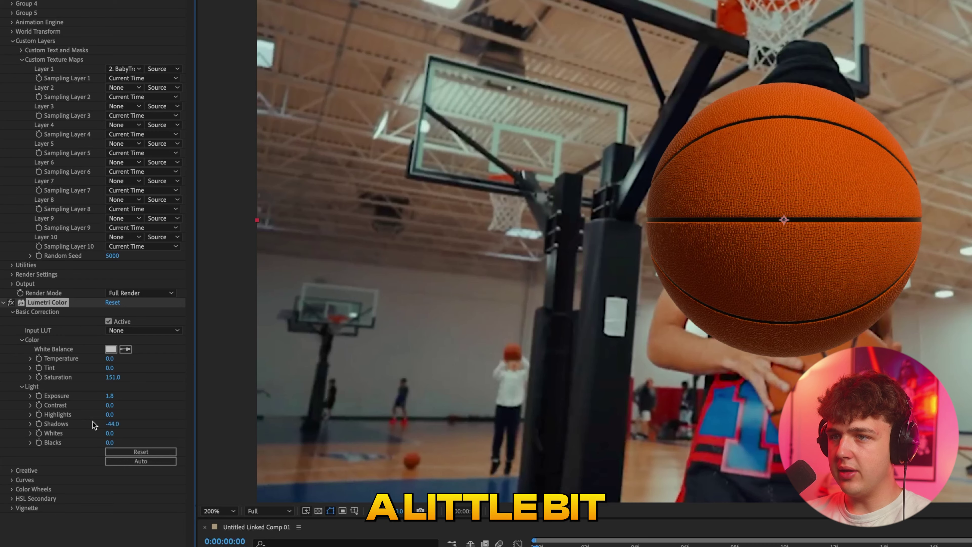
left_click_drag(646, 546, 535, 545)
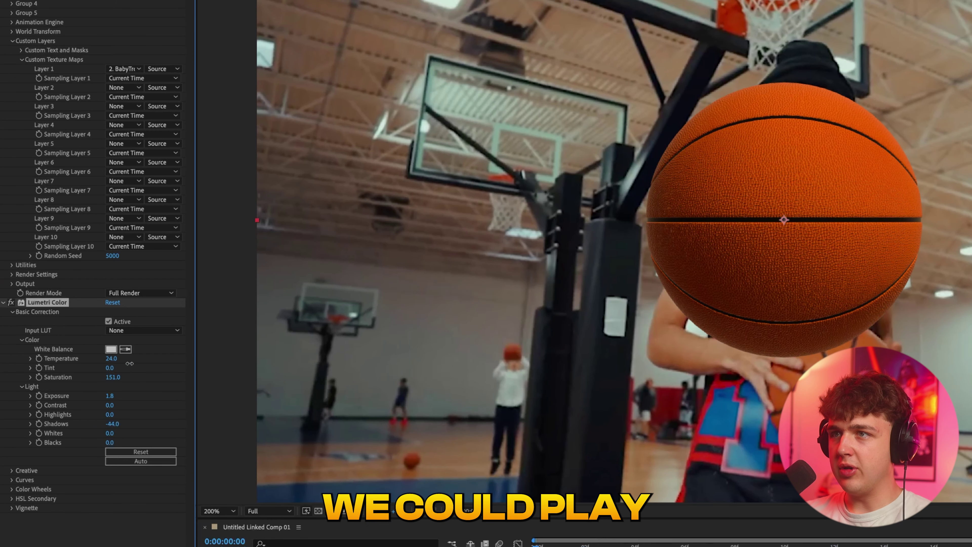
left_click_drag(112, 362, 104, 366)
left_click_drag(104, 366, 105, 365)
left_click_drag(647, 546, 535, 546)
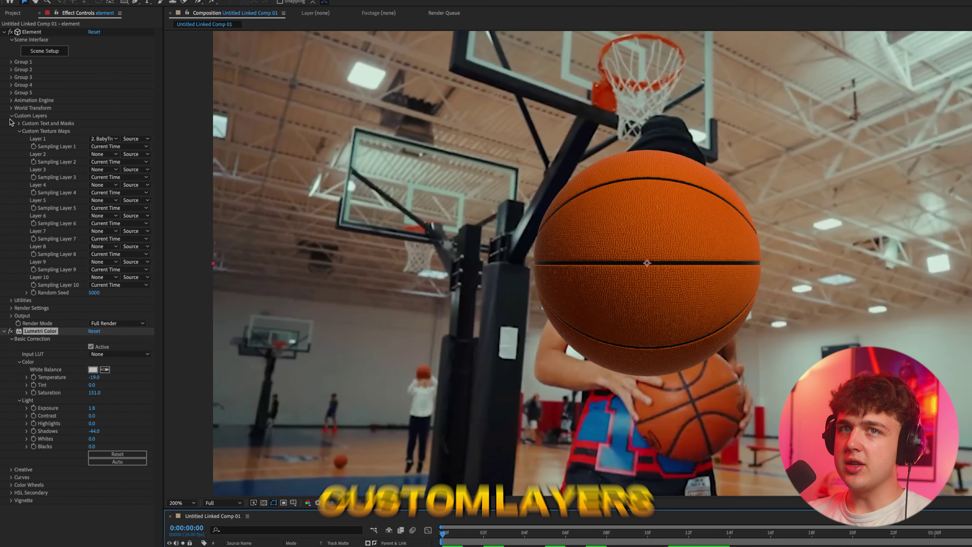
Step: Expose Group 1's Particle Replicator and Particle Look settings, move the basketball to Position XY 408, 397 and preview it
left_click(11, 116)
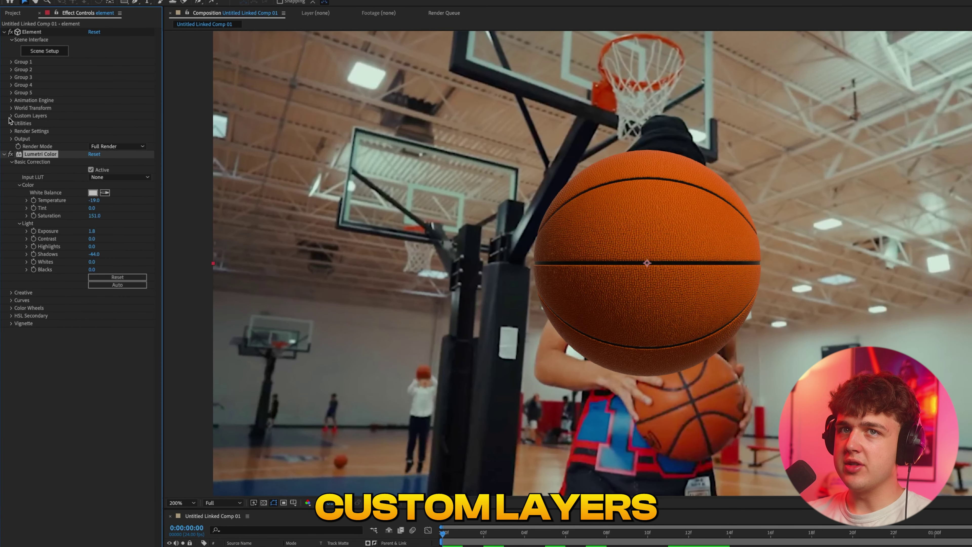
left_click(4, 154)
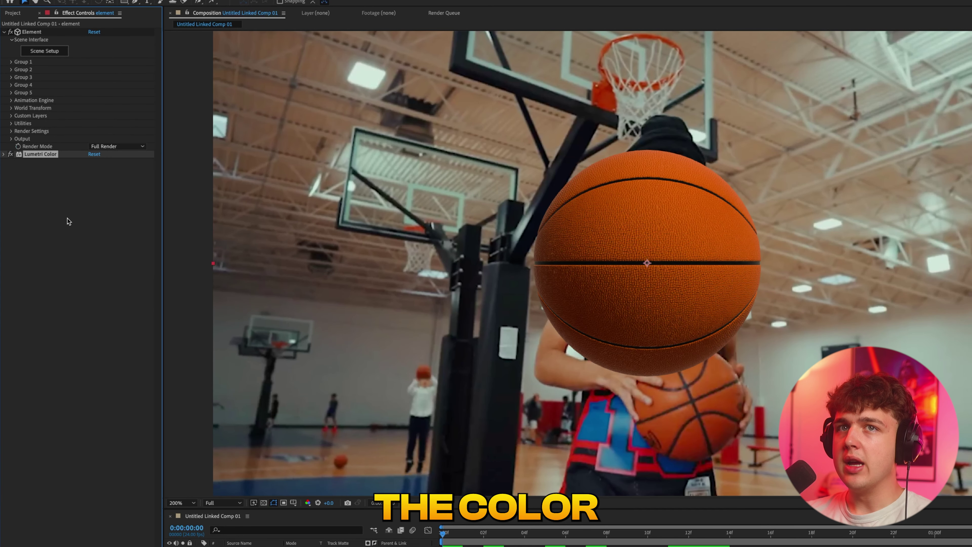
left_click(12, 62)
left_click(18, 77)
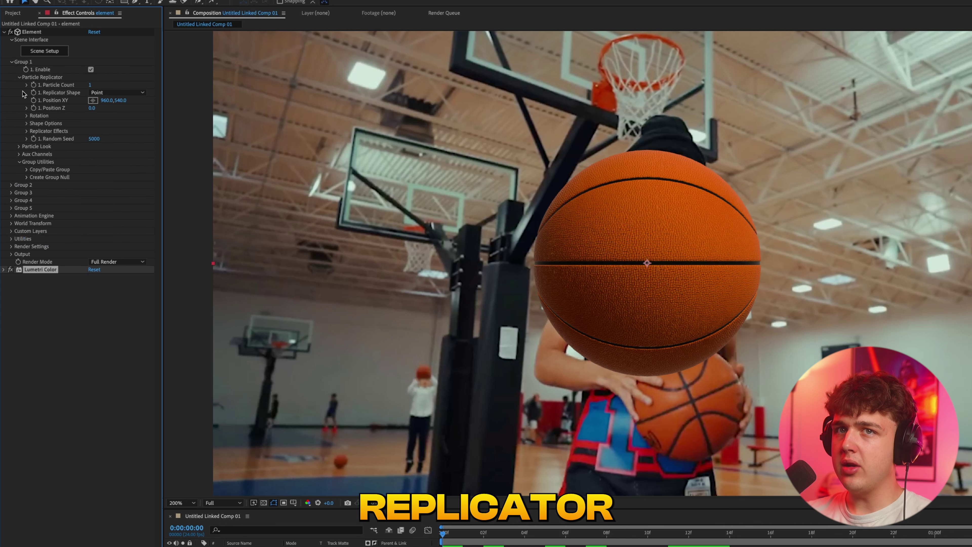
left_click(18, 146)
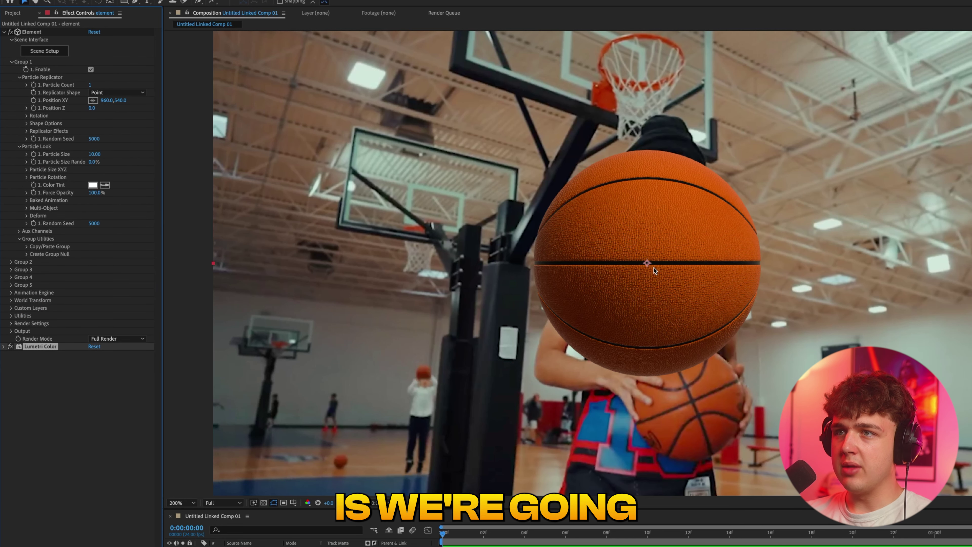
left_click_drag(647, 263, 504, 197)
left_click_drag(106, 100, 148, 107)
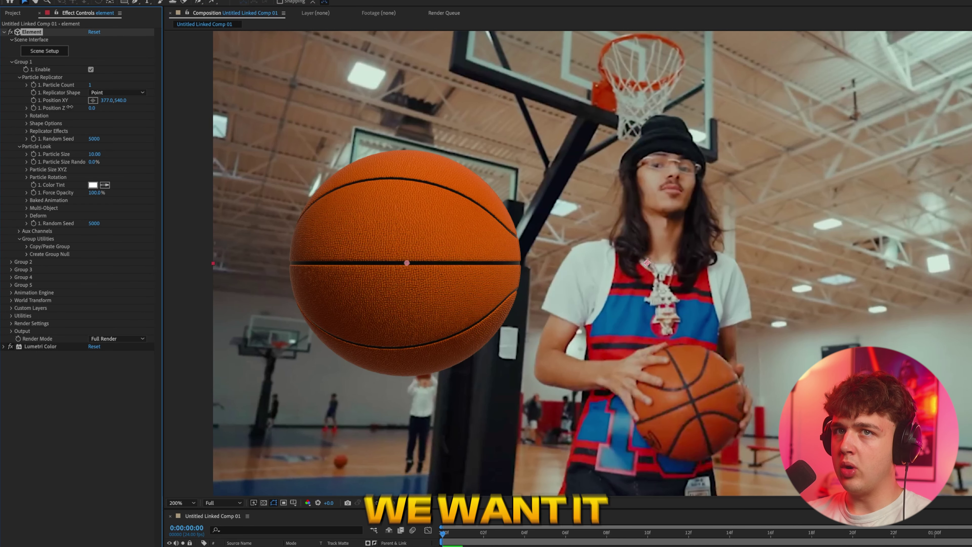
key("space")
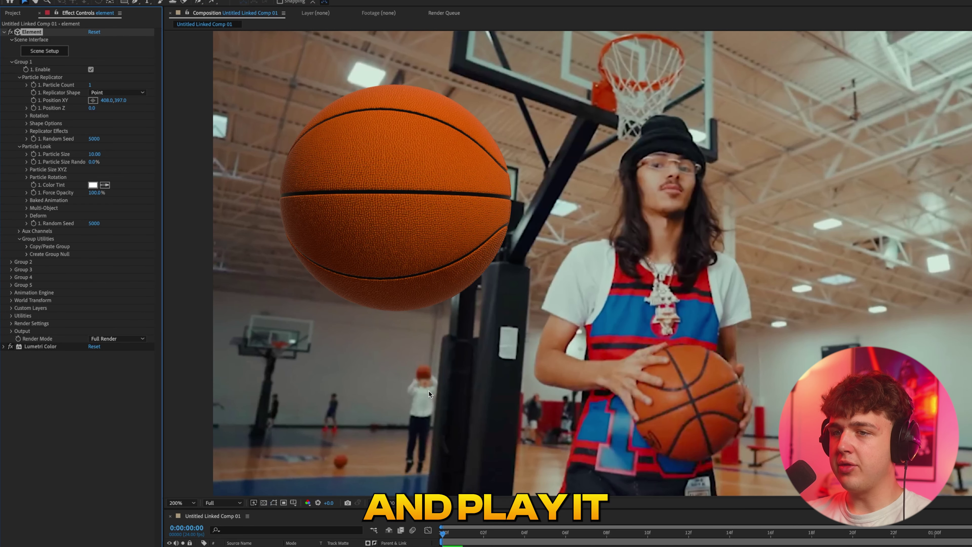
key("space")
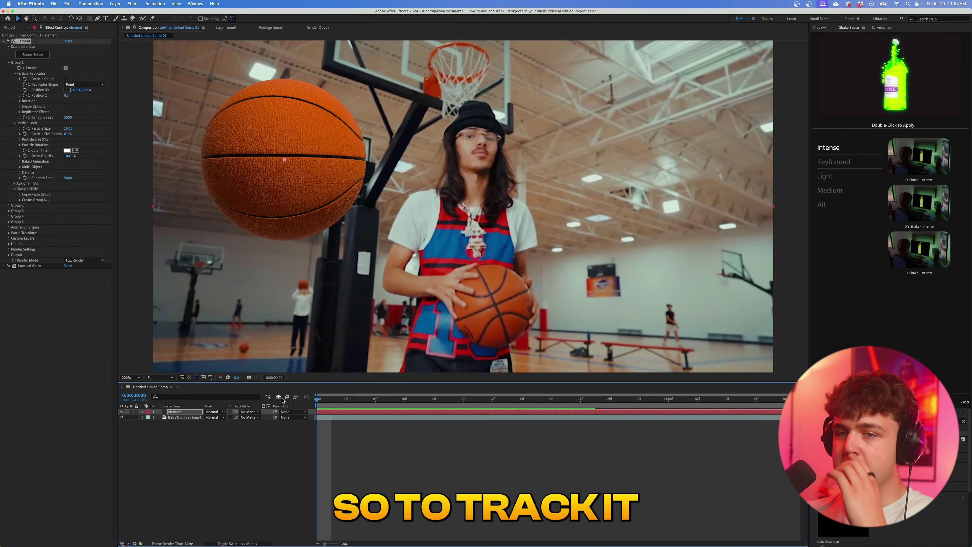
Step: Run Track Camera on the BabyTron footage layer
left_click(175, 417)
right_click(176, 419)
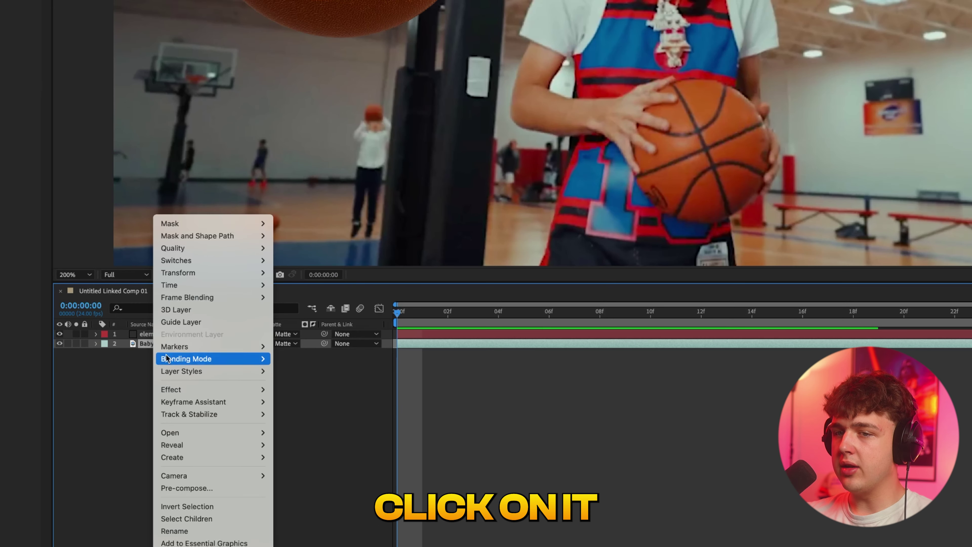
mouse_move(205, 460)
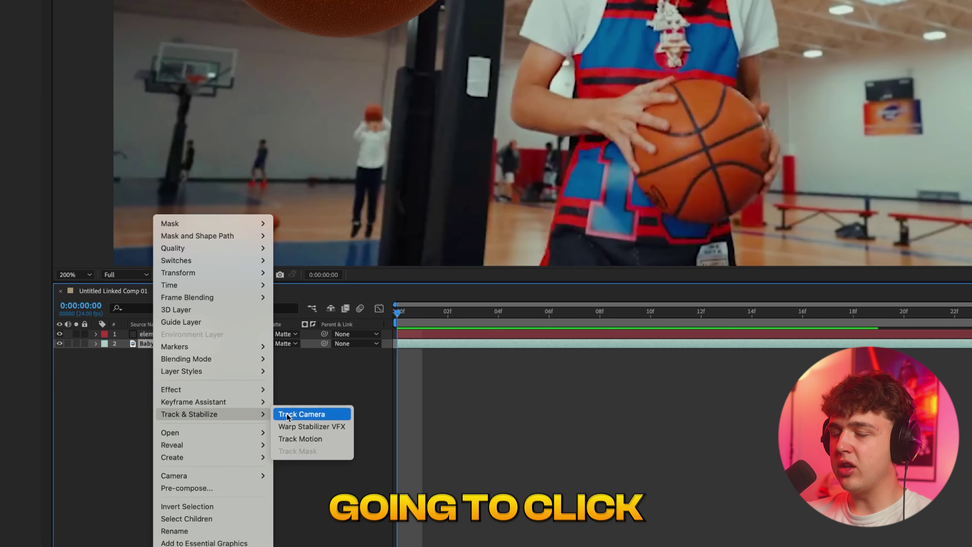
left_click(299, 414)
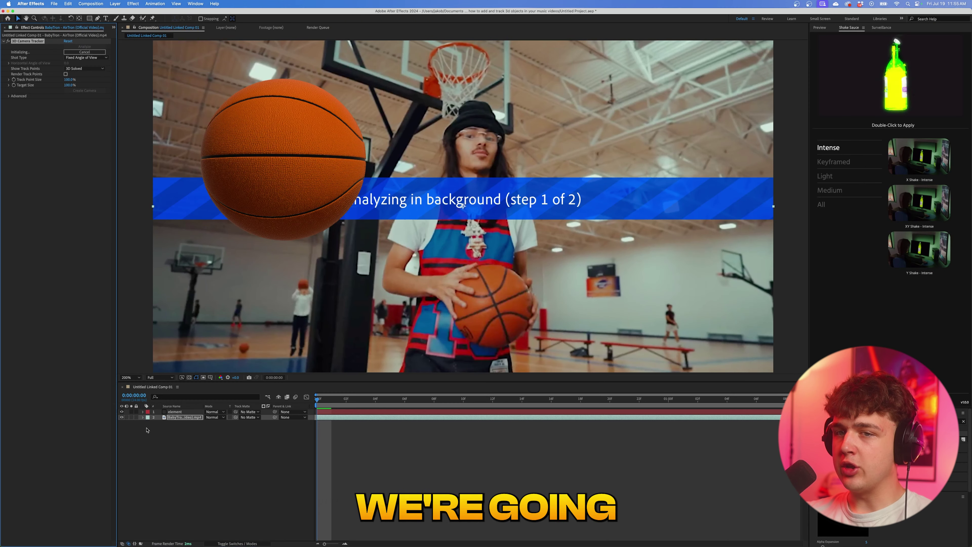
Step: Hide the element layer, check the camera tracker's average error under Advanced and enlarge the track points
left_click(122, 412)
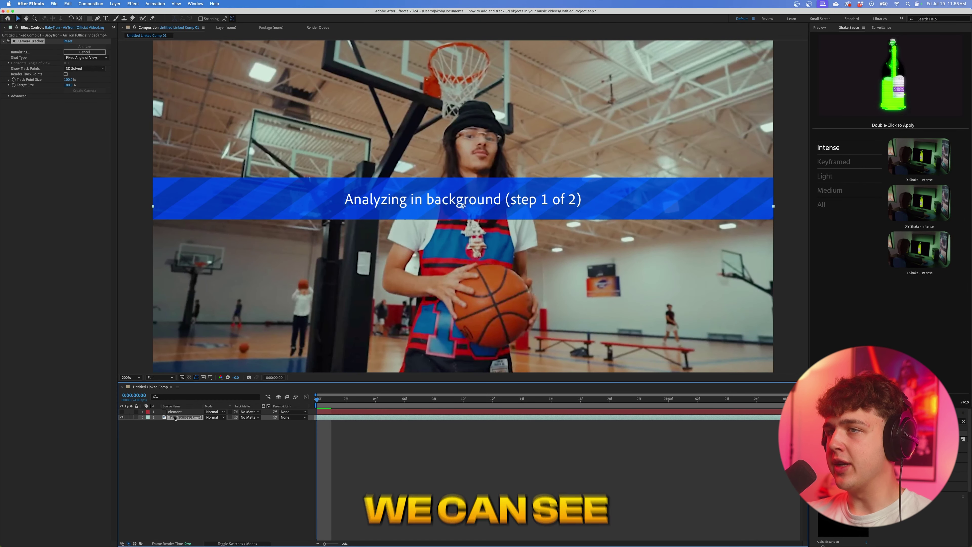
left_click(8, 96)
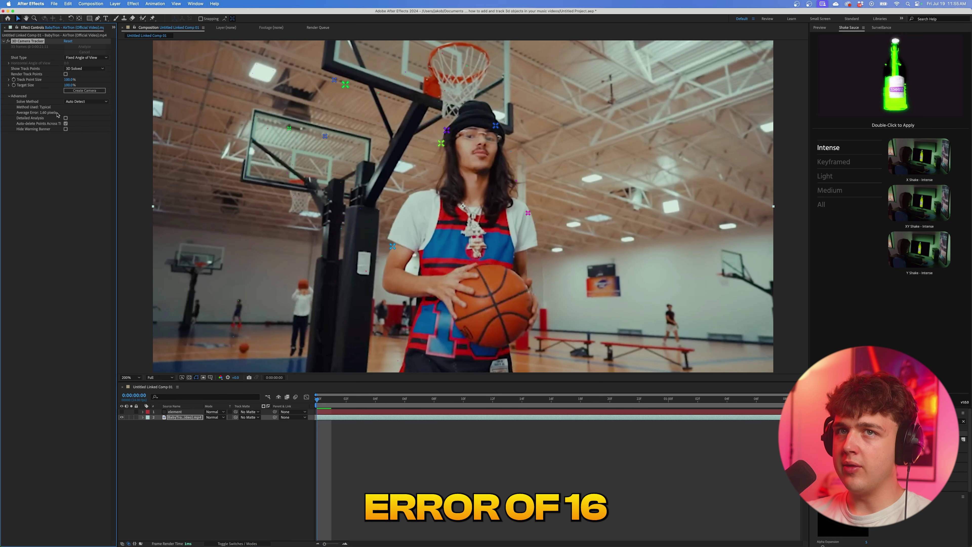
left_click_drag(71, 83, 207, 85)
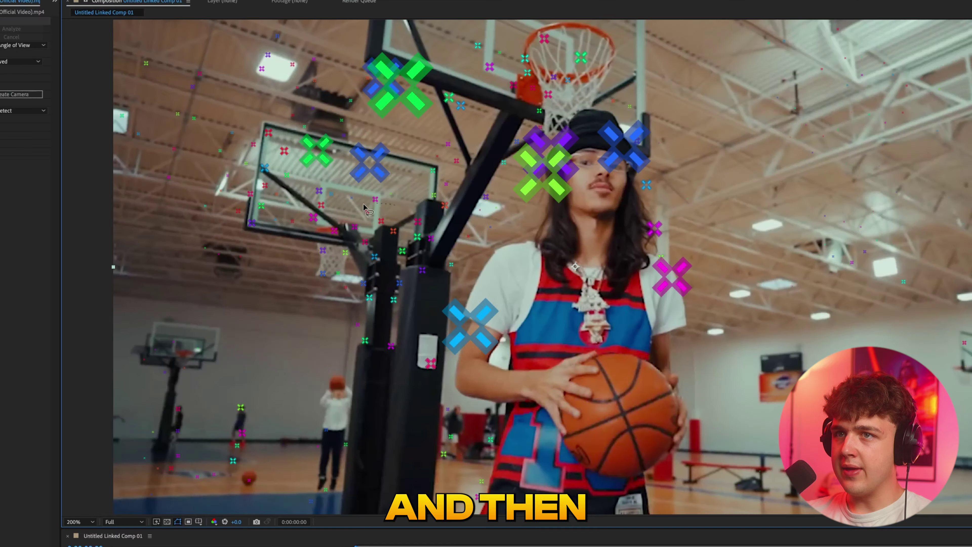
Step: Create a solid and camera from the cluster of track points beside the background hoop
mouse_move(339, 165)
left_mouse_down()
mouse_move(325, 230)
mouse_move(378, 195)
left_mouse_up()
right_click(374, 256)
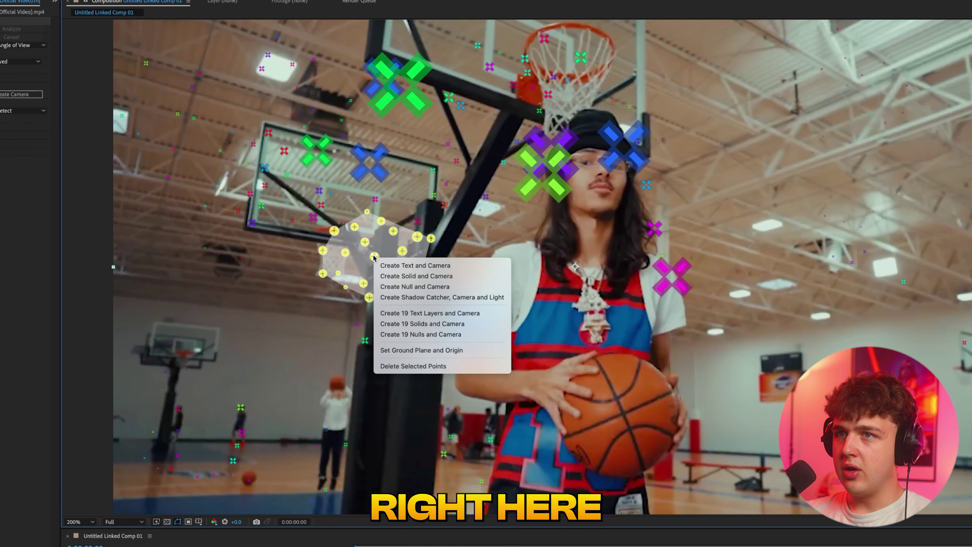
left_click(397, 277)
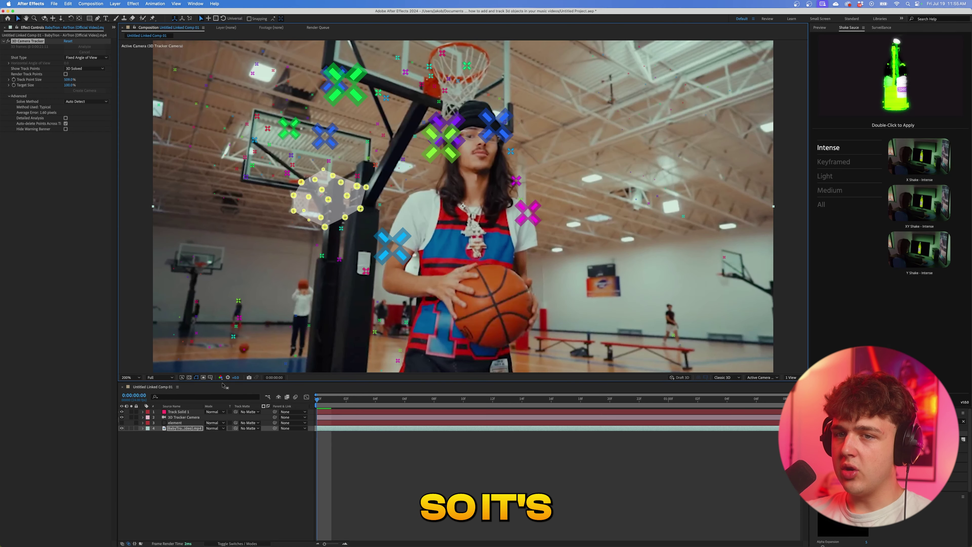
Step: Show the element layer again, preview the tracked basketball and return to the first frame
left_click(122, 423)
key("space")
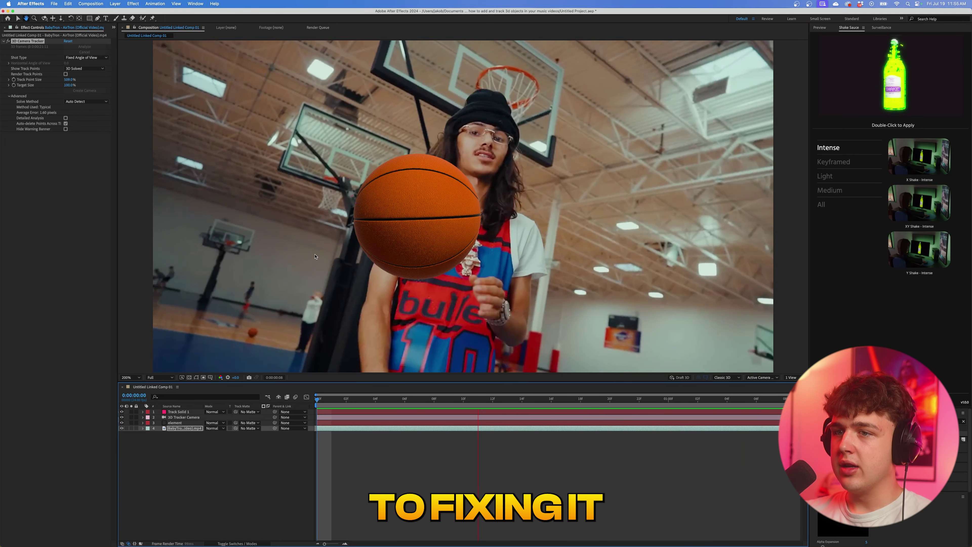
key("space")
left_click_drag(345, 399, 229, 415)
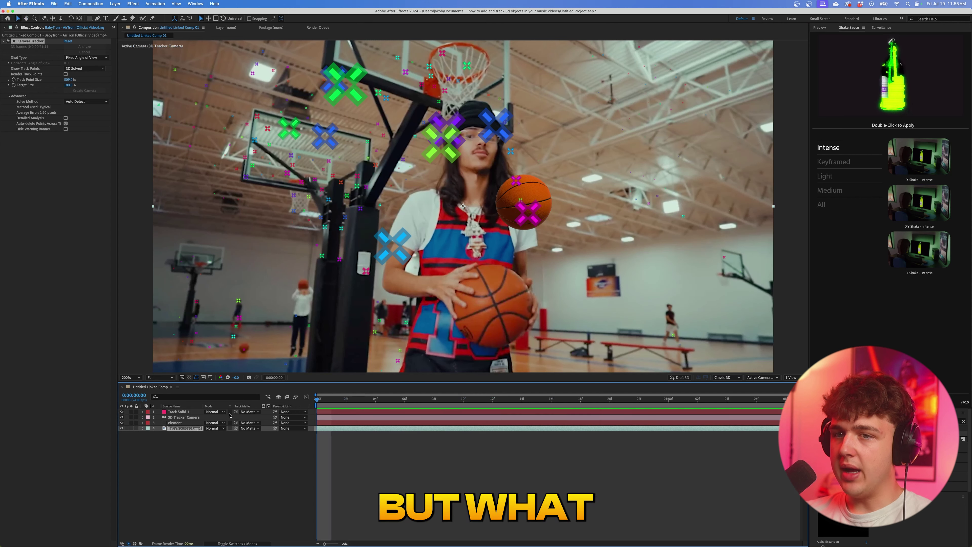
Step: Set the element layer's Group 1 Particle Size to 93.5 and Position Z to 21440, then preview the track
left_click(186, 423)
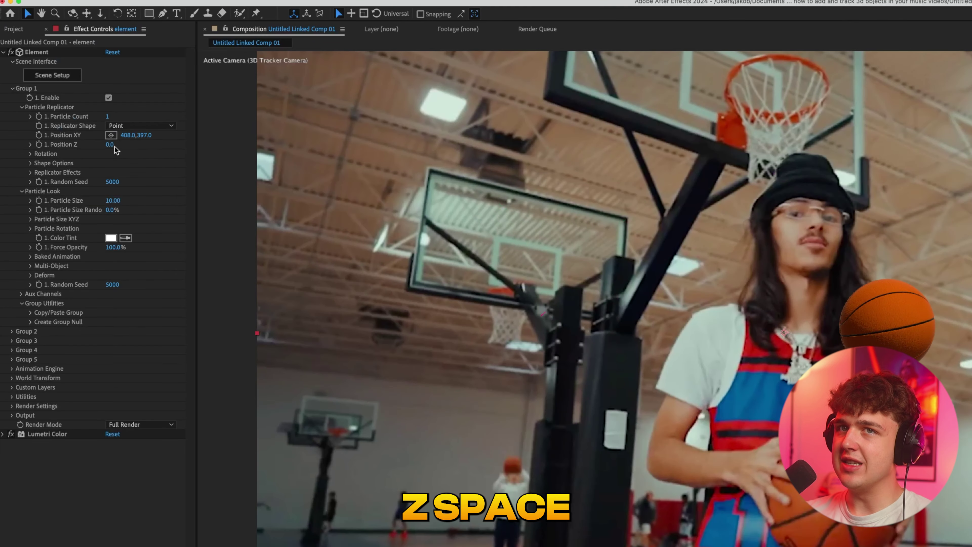
left_click_drag(112, 204, 387, 182)
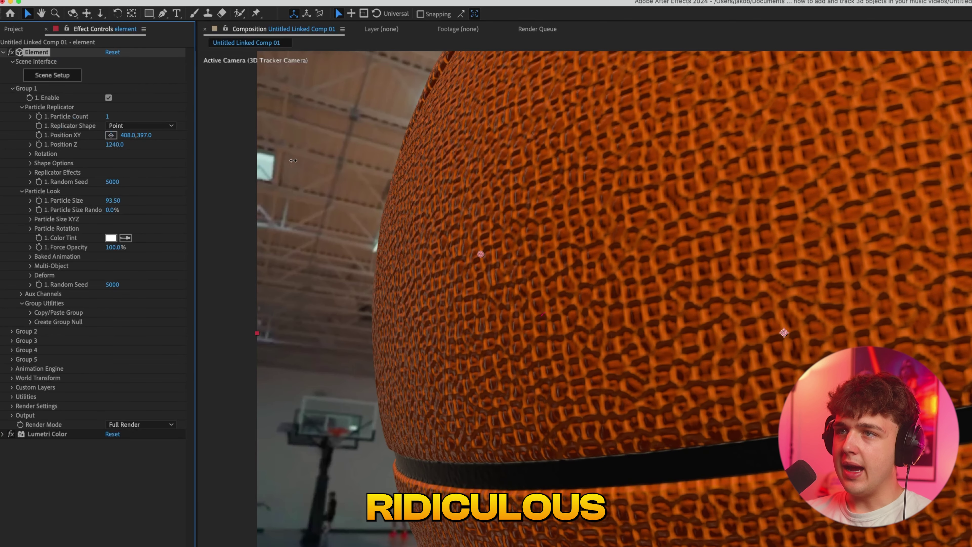
left_click_drag(293, 161, 688, 226)
key("space")
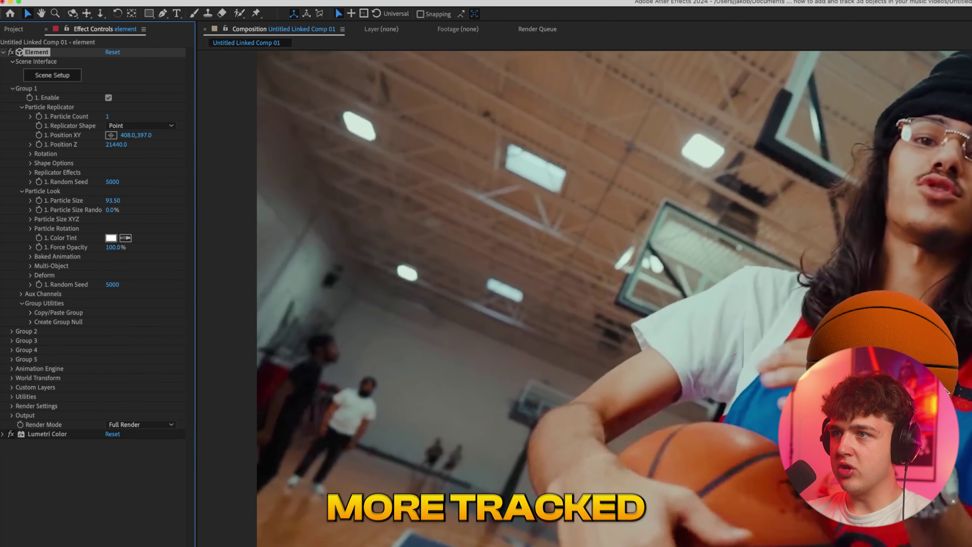
key("space")
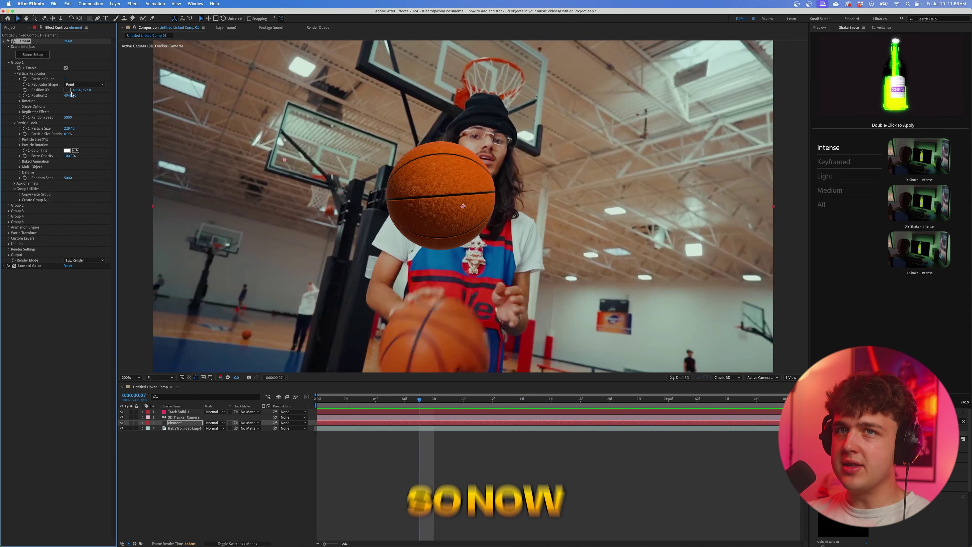
Step: Move the basketball to the open space beside the rapper by setting Group 1's Position X to -22000
mouse_move(82, 91)
left_mouse_down()
mouse_move(33, 80)
mouse_move(82, 93)
left_mouse_up()
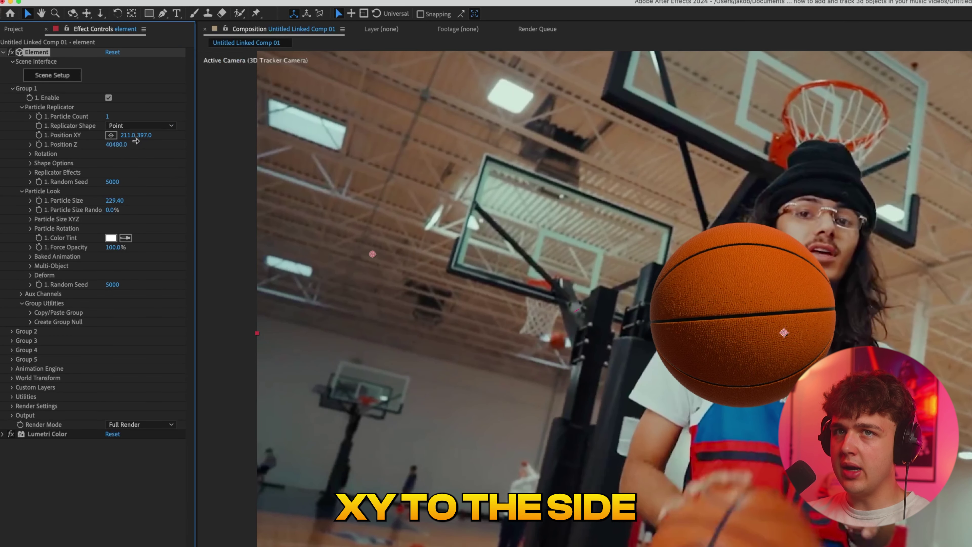
left_click_drag(0, 136, 292, 147)
left_click_drag(137, 138, 44, 140)
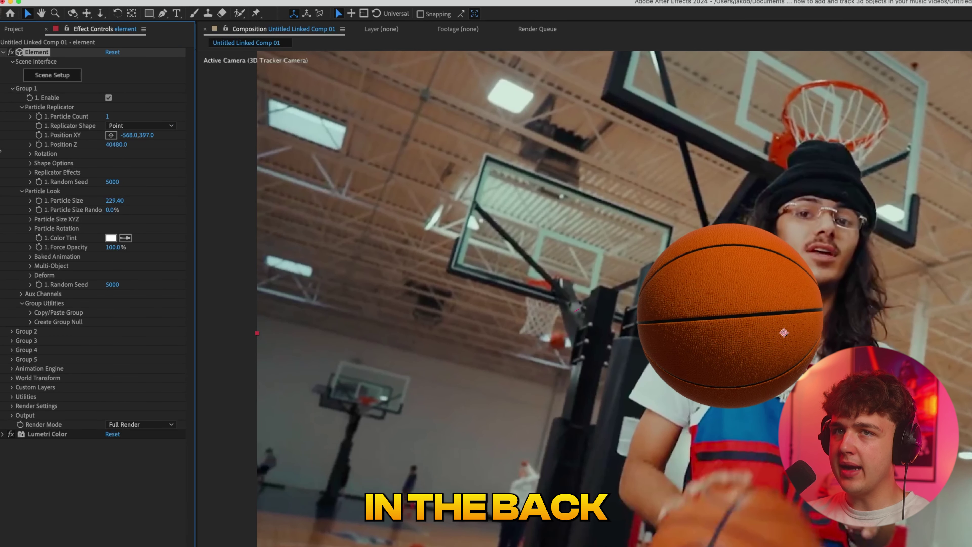
left_click(131, 136)
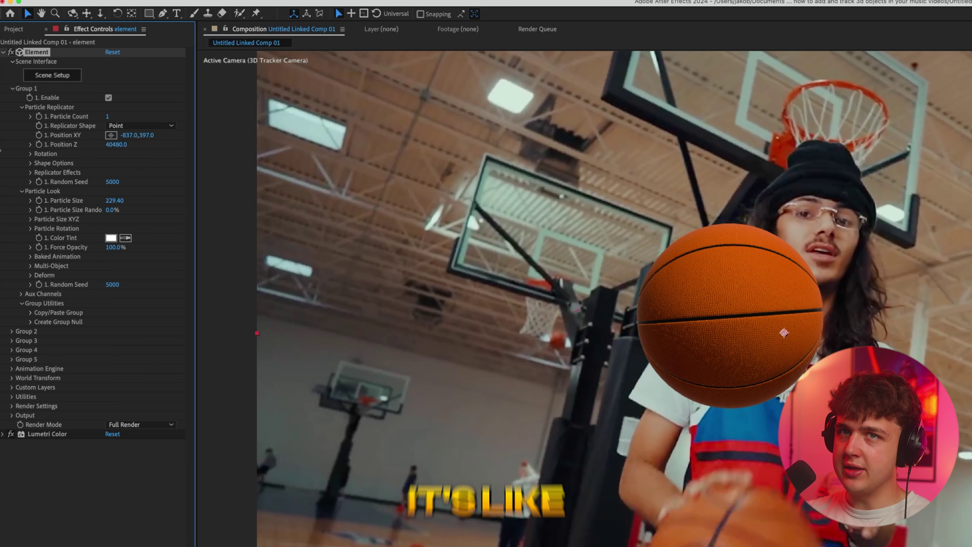
left_click_drag(146, 142, 144, 142)
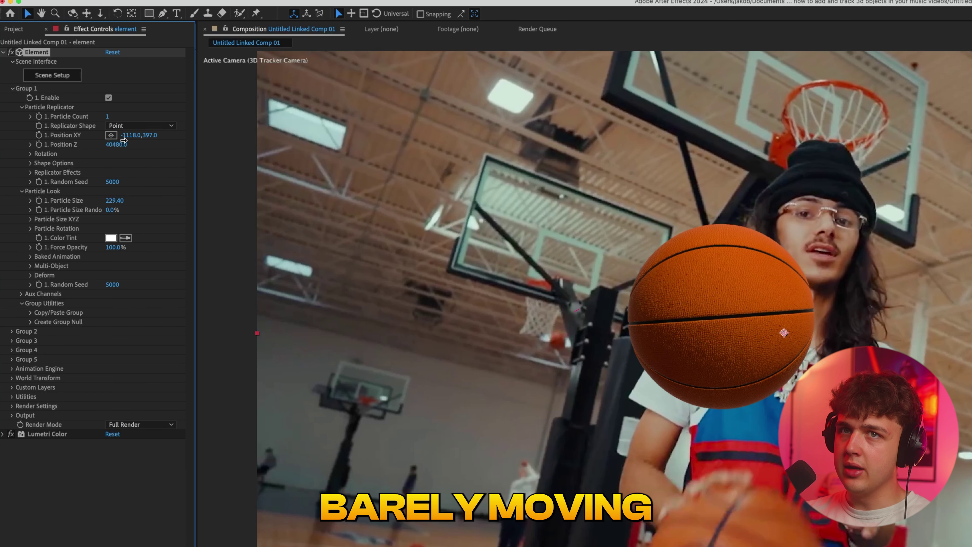
left_click(128, 132)
type("-1174")
key("Return")
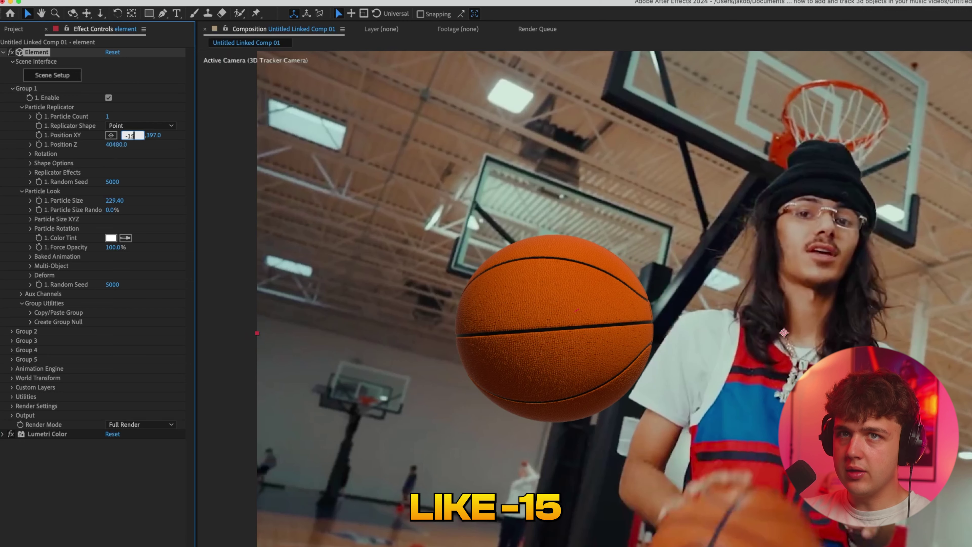
key("Return")
left_click(133, 133)
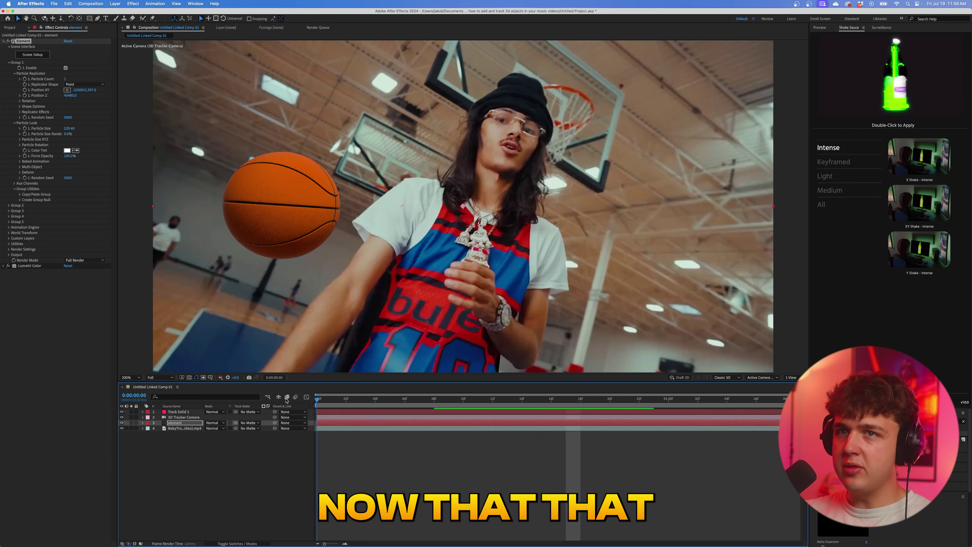
Step: Enable Multi-Object for Group 1 at the first frame and test its Rotation Random value on the basketball
left_click(317, 398)
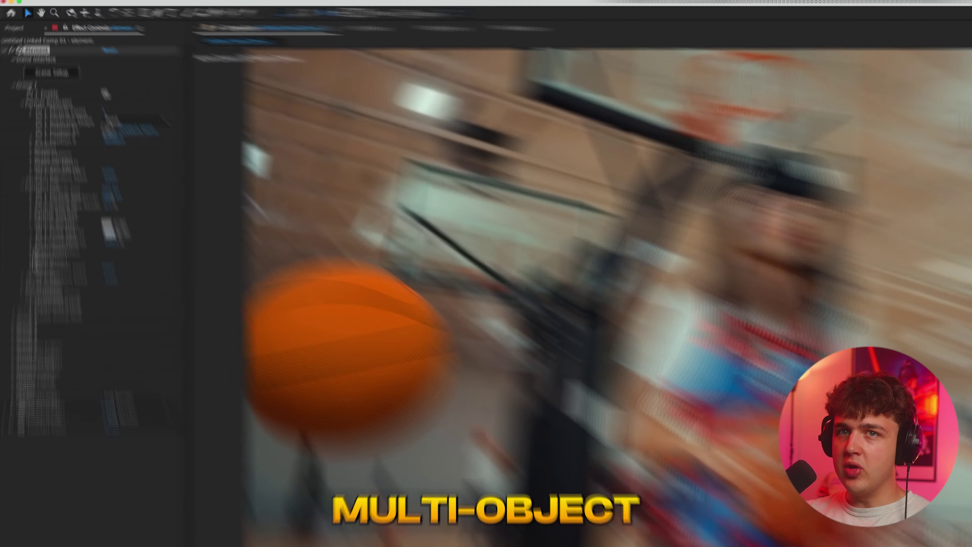
left_click(30, 256)
left_click(109, 275)
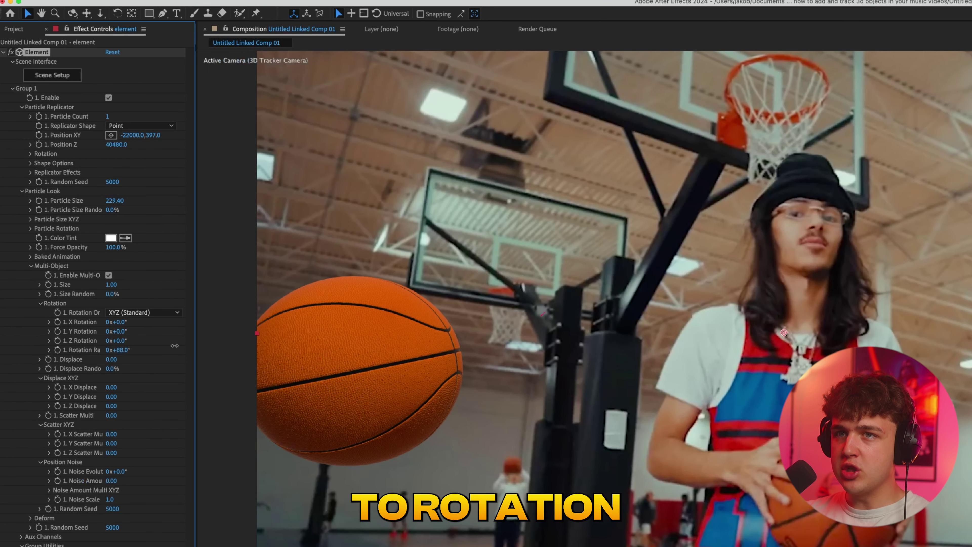
left_click_drag(174, 345, 306, 346)
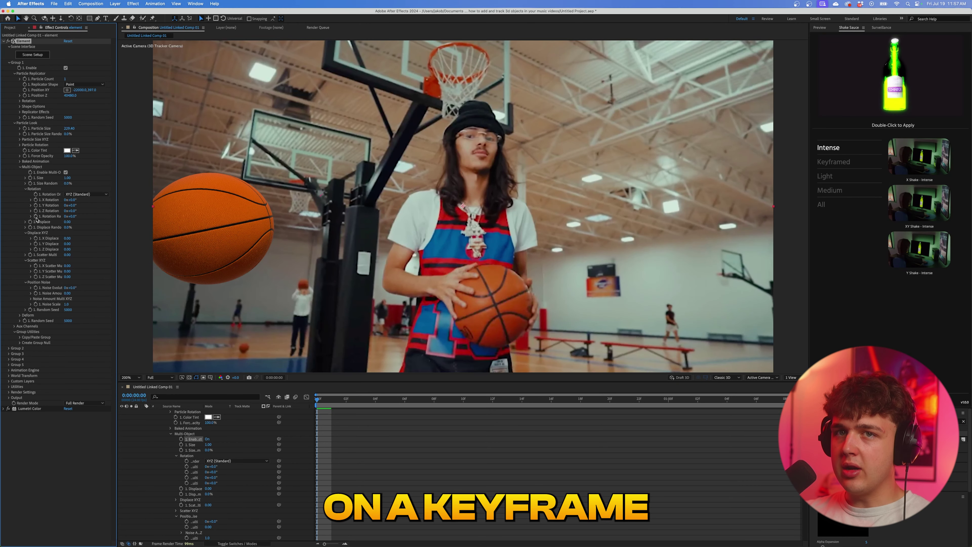
Step: Keyframe Multi-Object Rotation Random from 0° at the first frame to more than one full turn at the last, and preview
key("End")
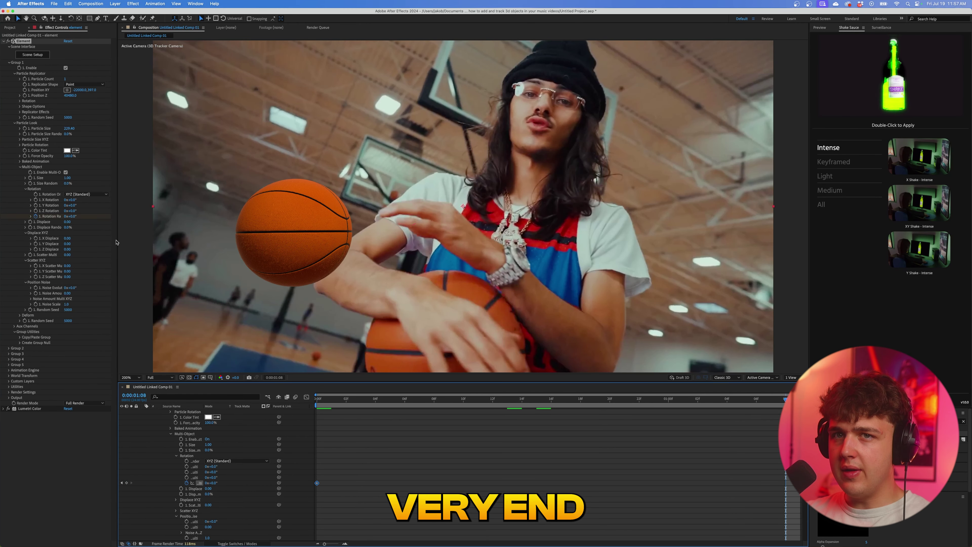
left_click_drag(72, 217, 115, 217)
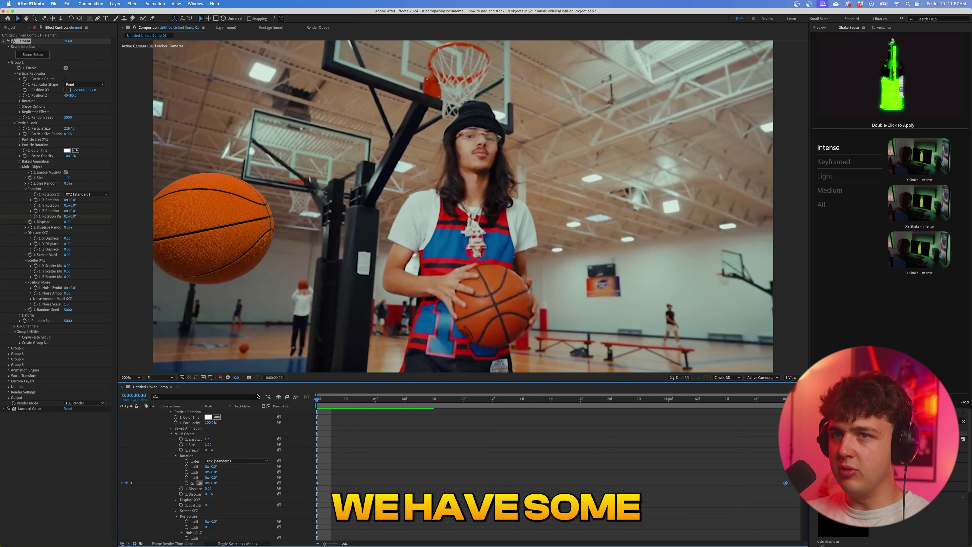
key("space")
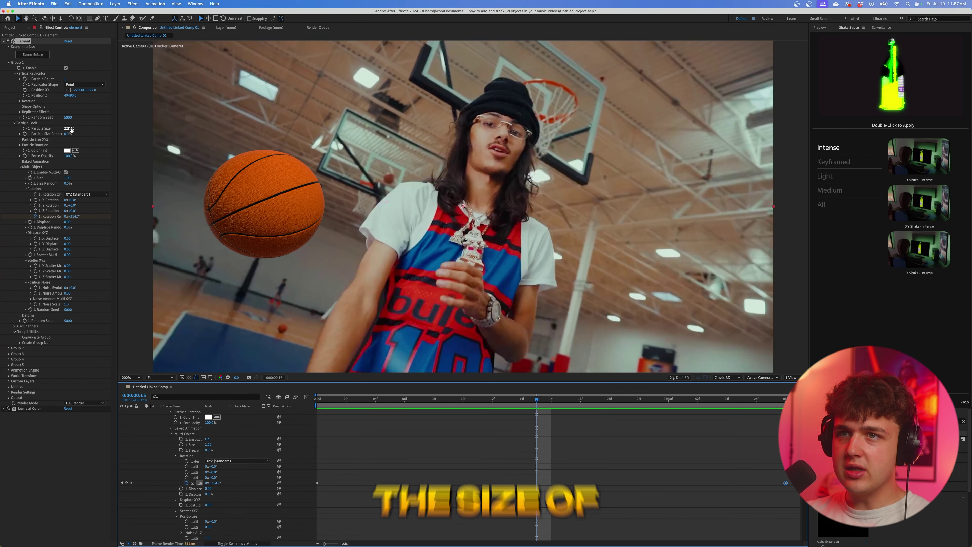
Step: Enlarge the basketball to a Particle Size of about 303 and set its Position X to -30000
left_click_drag(71, 130, 85, 130)
left_click(79, 90)
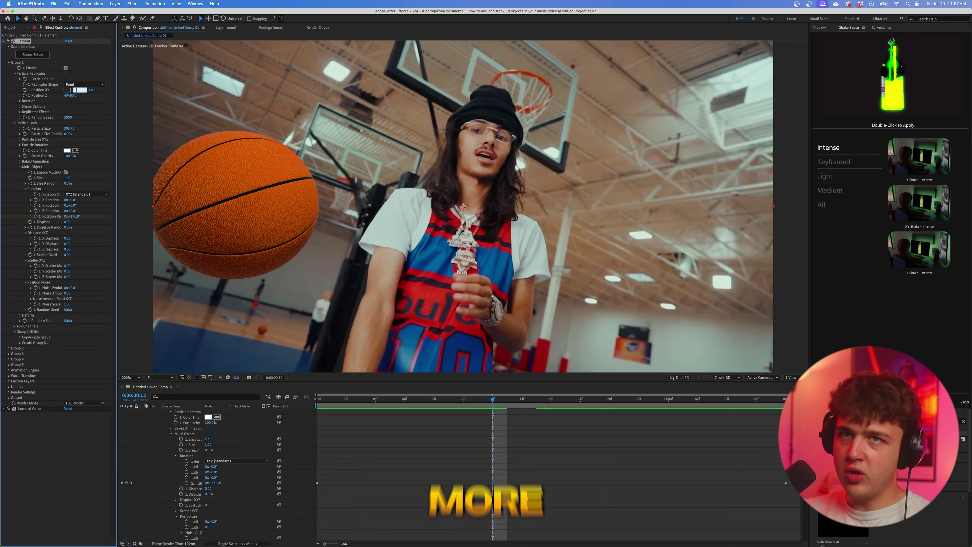
type("-30000")
key("Return")
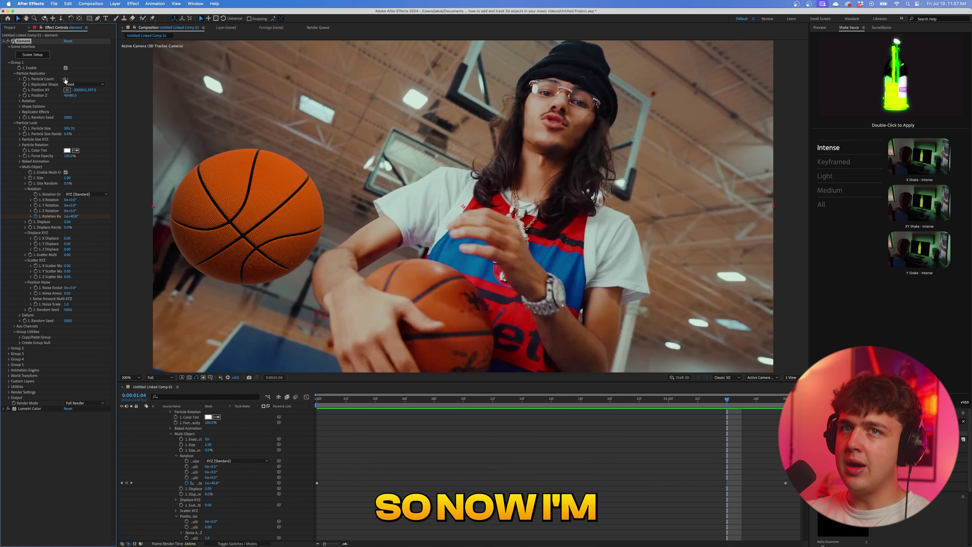
Step: Try multiplying the basketball in Group 1 with a Particle Count of 28 and a Replicator Effects Scatter of 27.5
left_click_drag(65, 80, 79, 81)
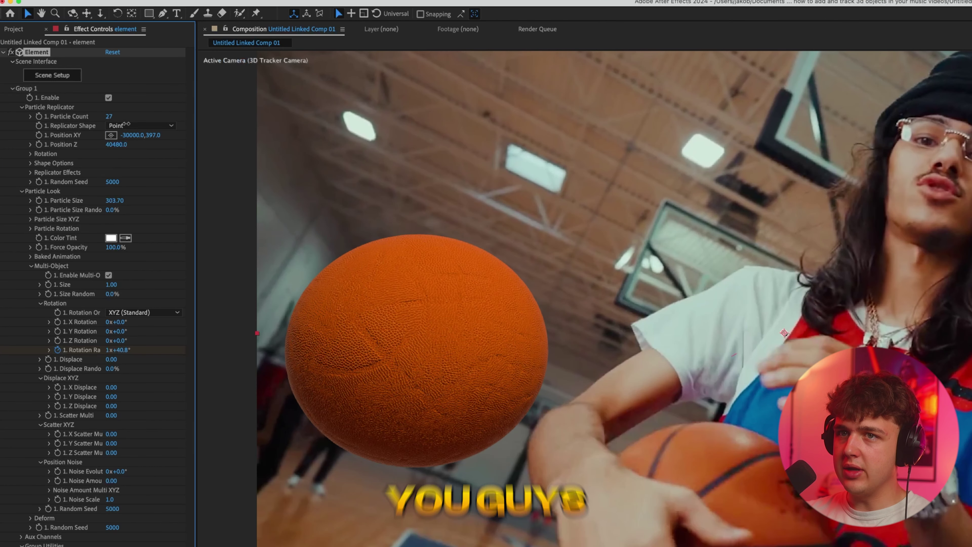
mouse_move(126, 124)
left_mouse_down()
mouse_move(101, 124)
mouse_move(126, 124)
left_mouse_up()
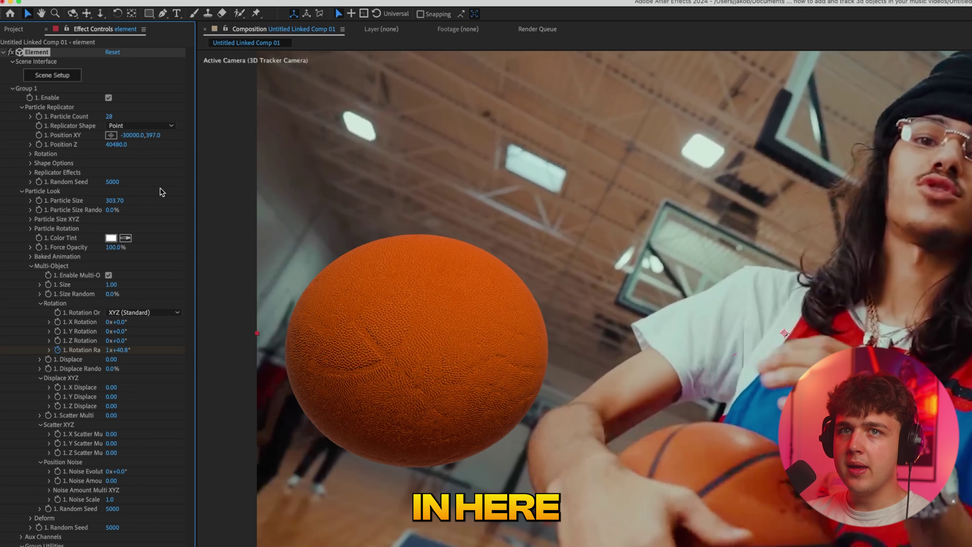
left_click(30, 172)
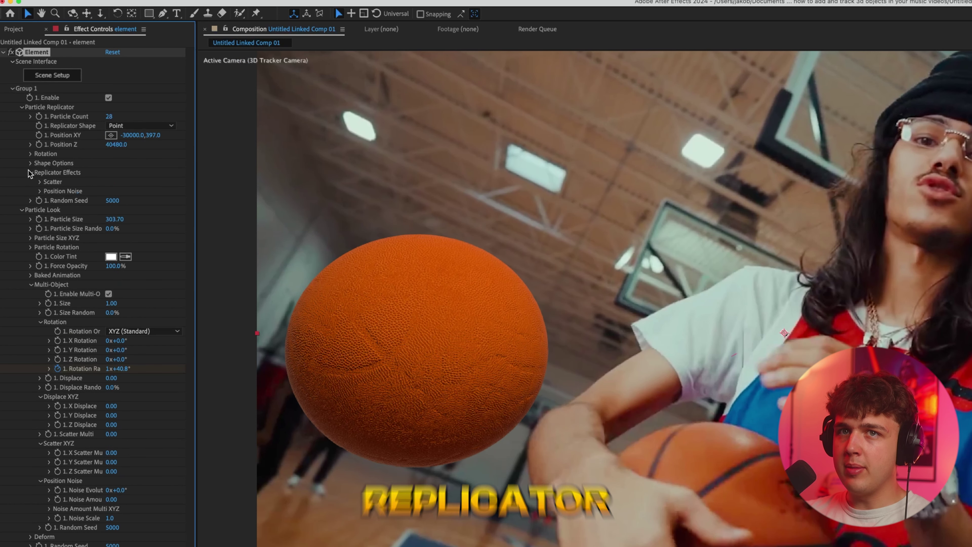
left_click(40, 182)
left_click(40, 229)
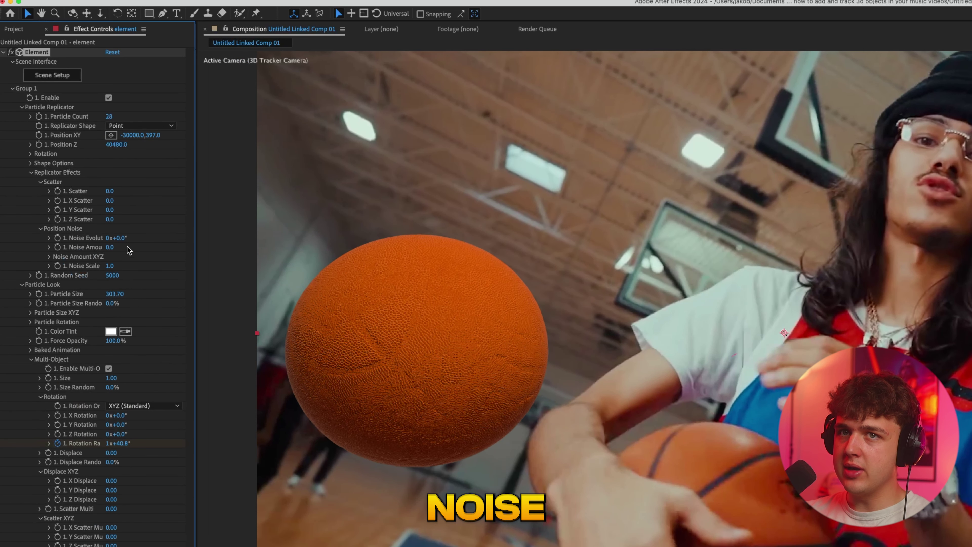
left_click_drag(417, 195, 428, 198)
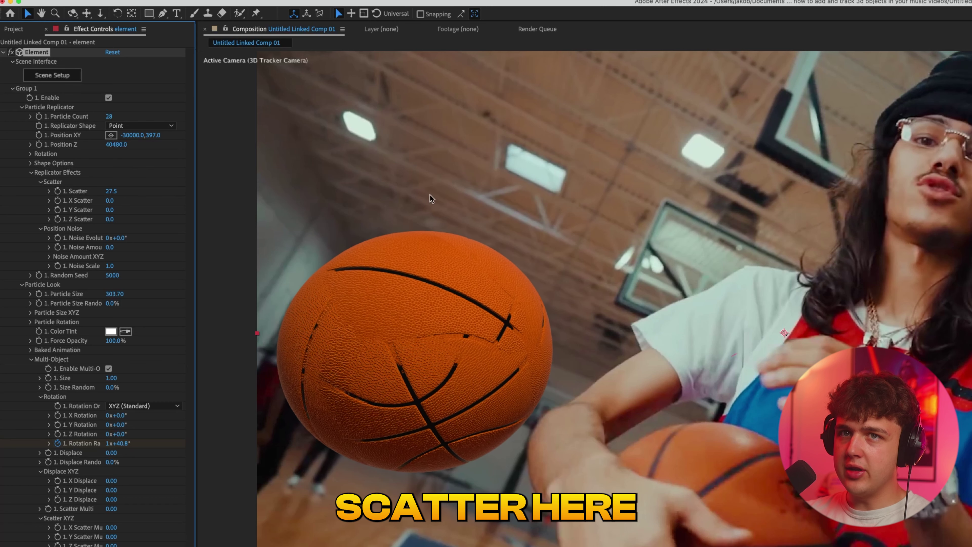
left_click_drag(303, 208, 314, 208)
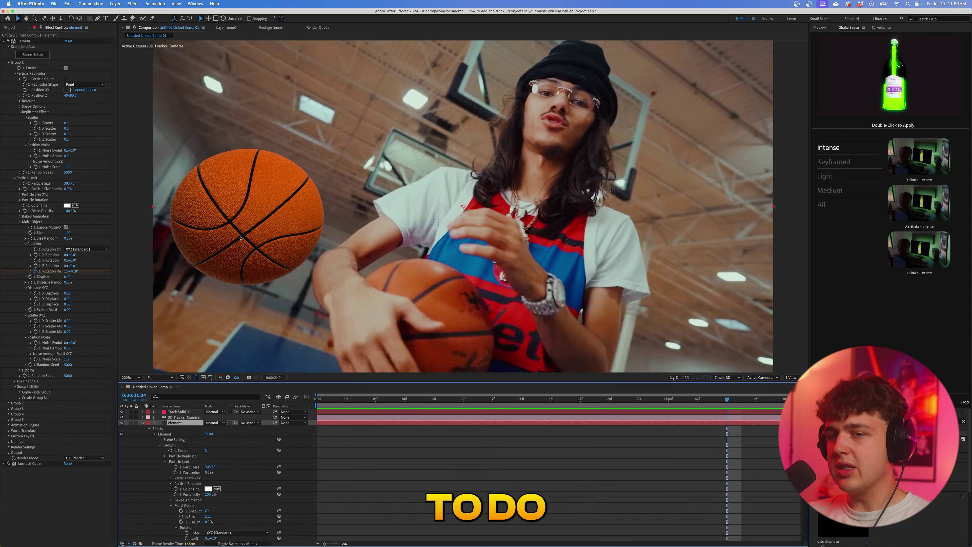
Step: Duplicate the element layer, set the copy's Position X to 0, move that ball to the free side of the rapper's head, and preview
key("super+d")
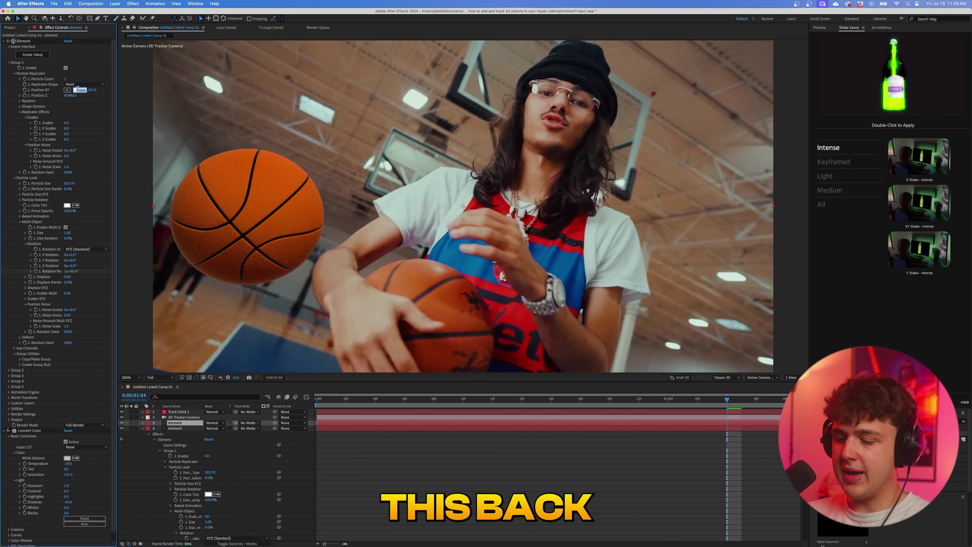
type("0")
key("Return")
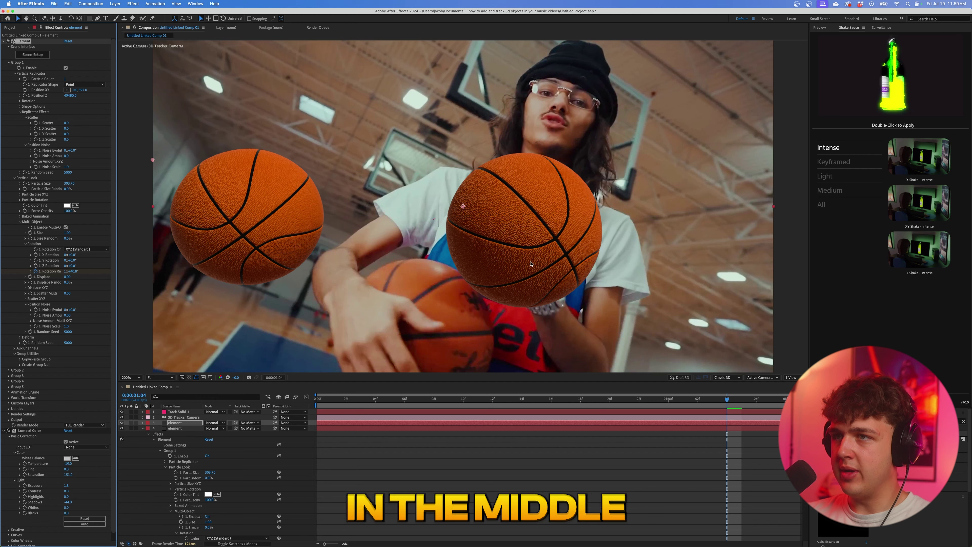
left_click_drag(508, 248, 685, 197)
key("space")
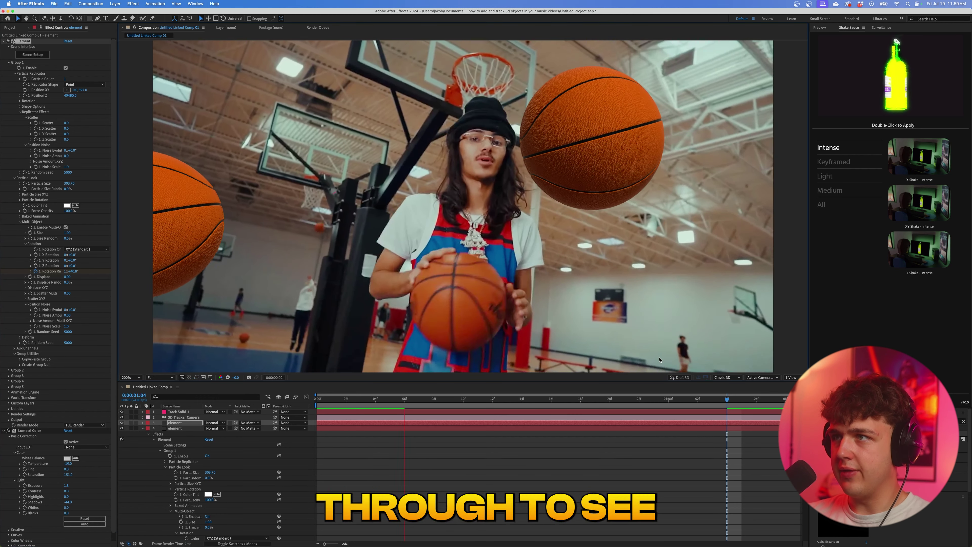
key("space")
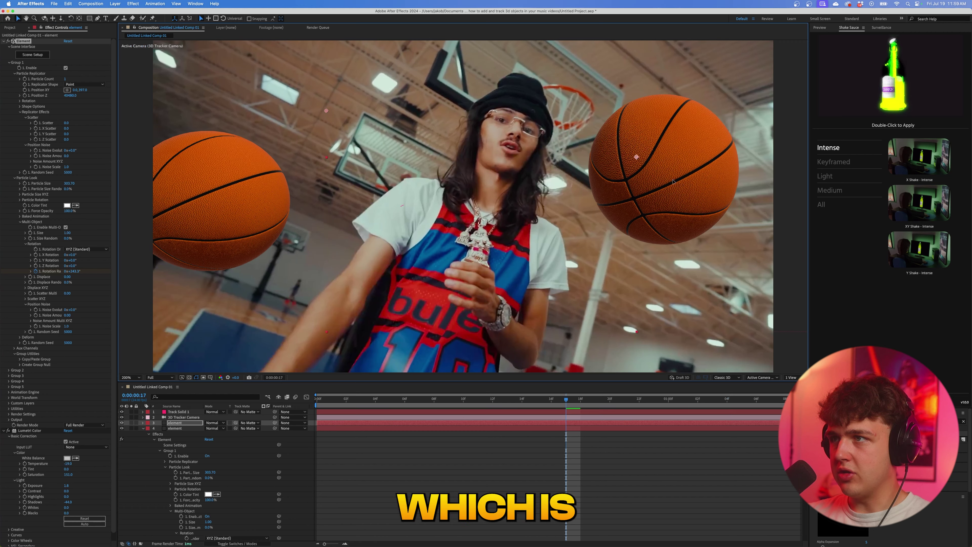
key("space")
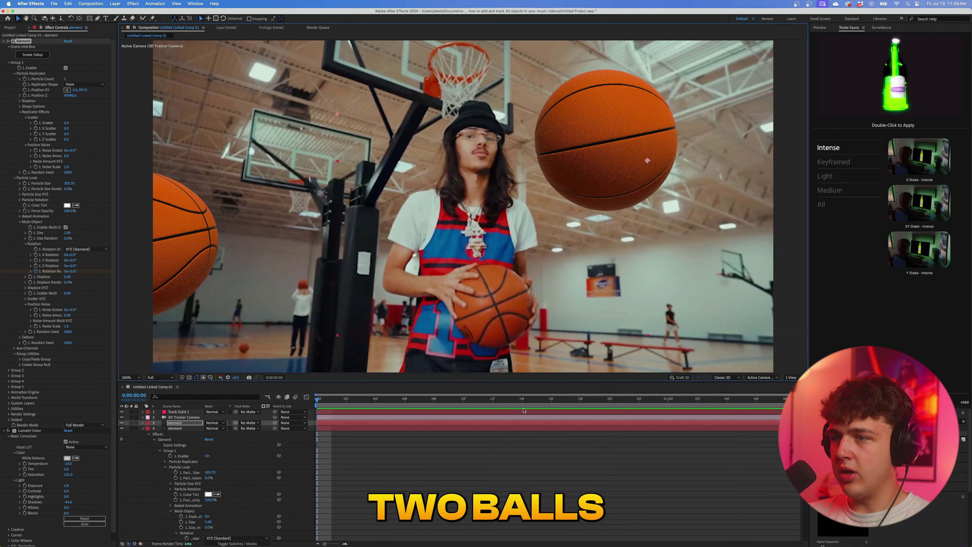
key("space")
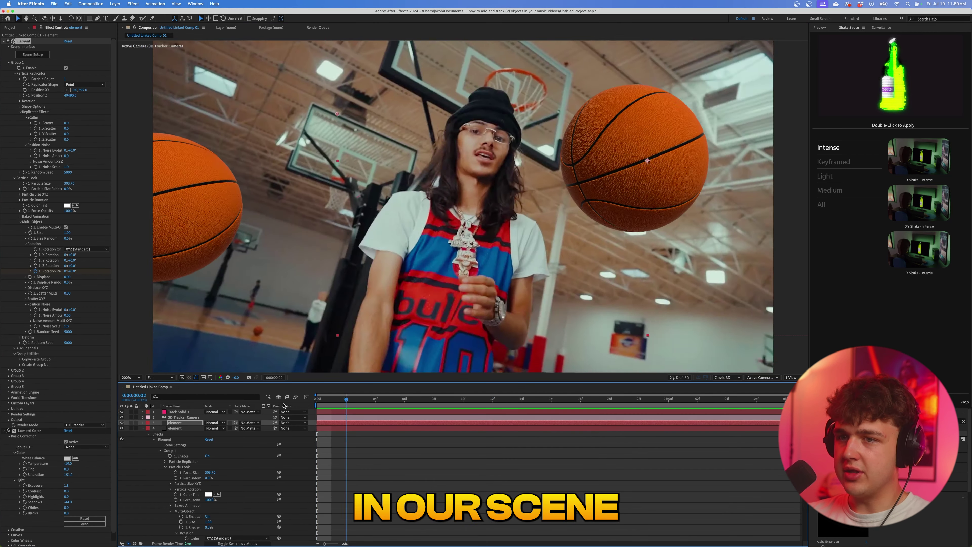
key("space")
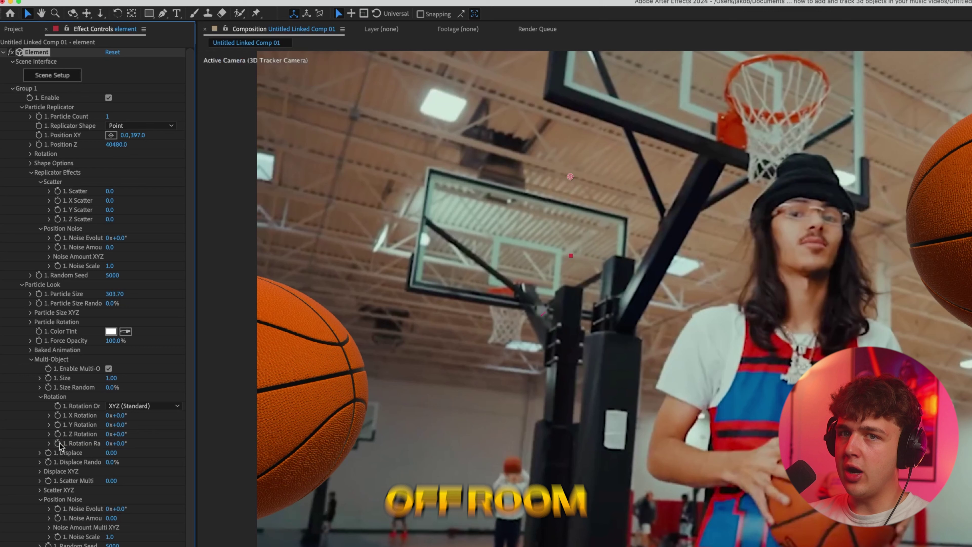
Step: Keyframe the second ball's Rotation Random from 221° at the first frame to about 1x+68° near the end, and preview the spin
left_click_drag(117, 443, 242, 448)
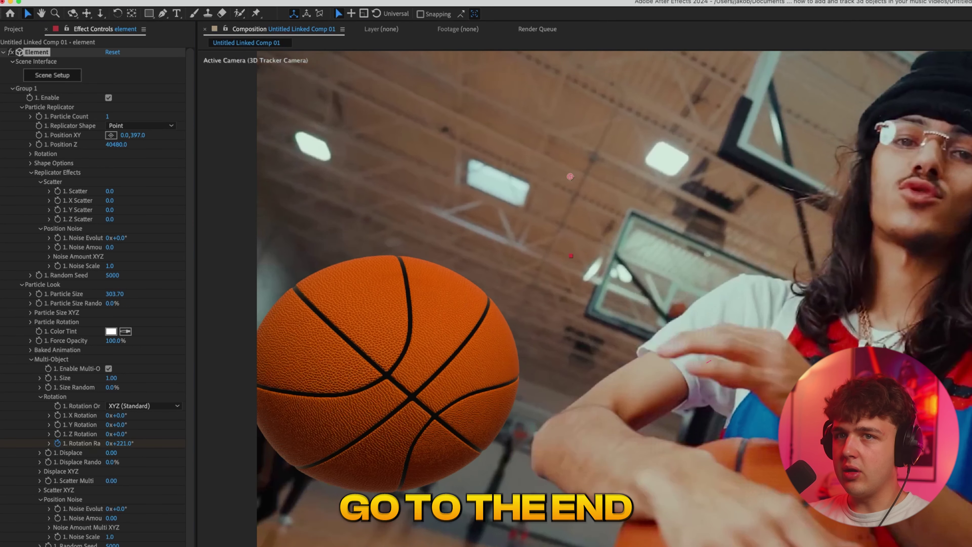
left_click_drag(121, 444, 161, 445)
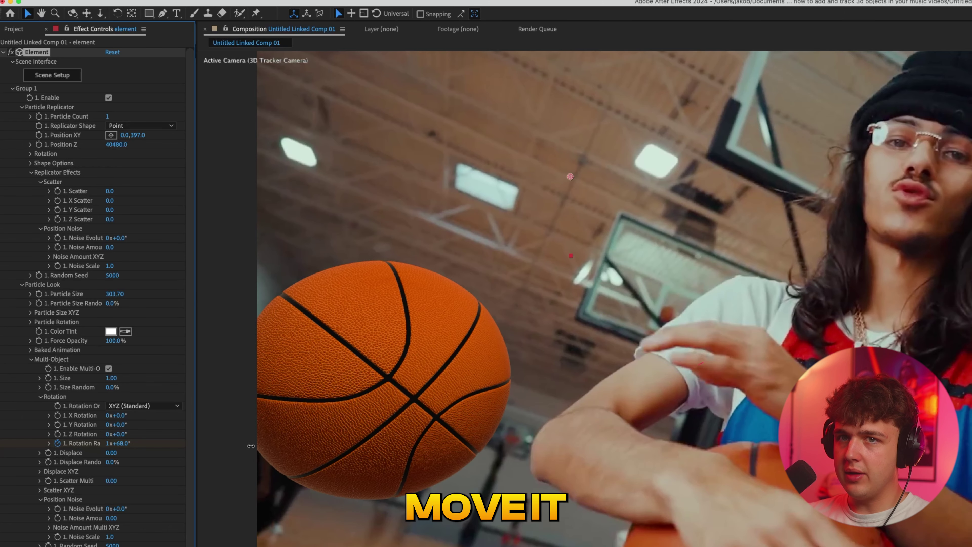
left_click_drag(651, 400, 261, 400)
key("space")
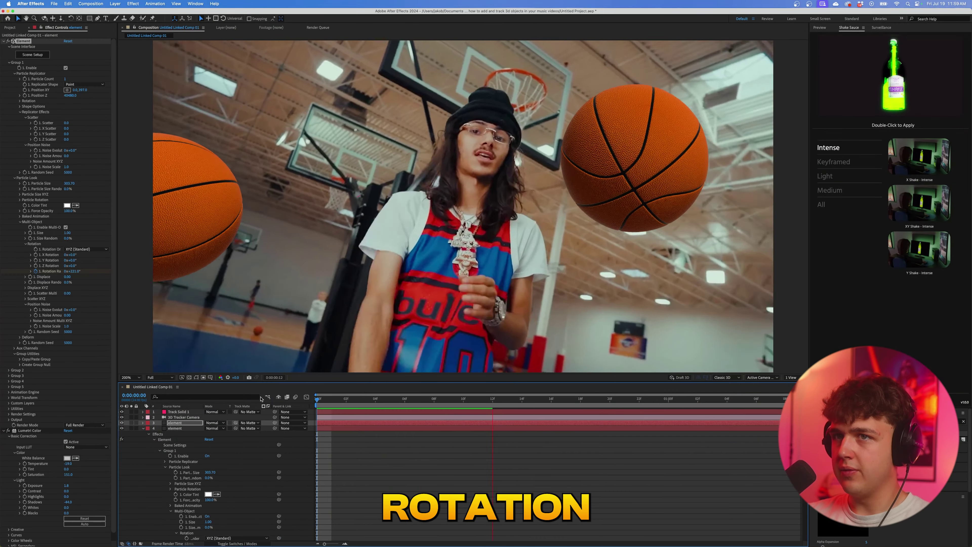
key("space")
key("space")
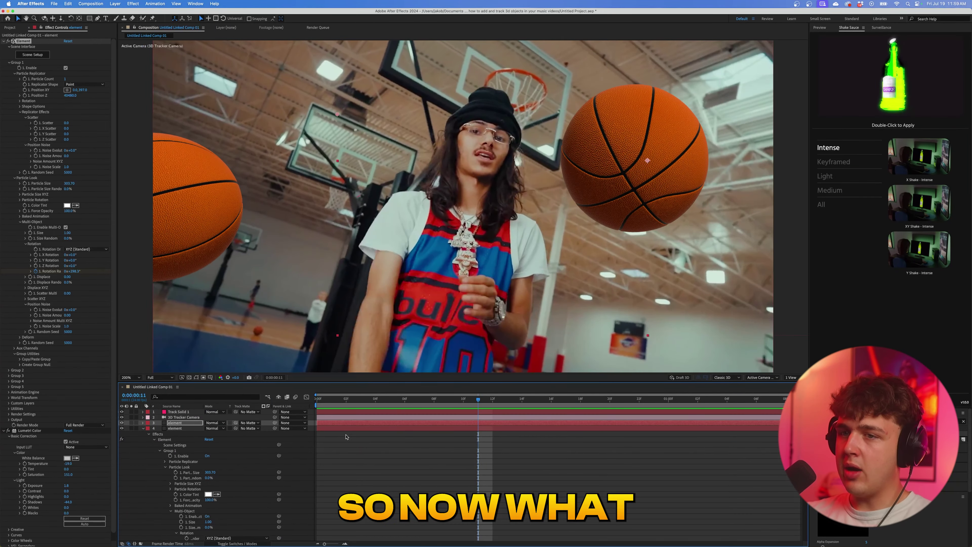
Step: Return to the first frame and collapse the Element and Lumetri Color effects on both element layers
left_click(322, 401)
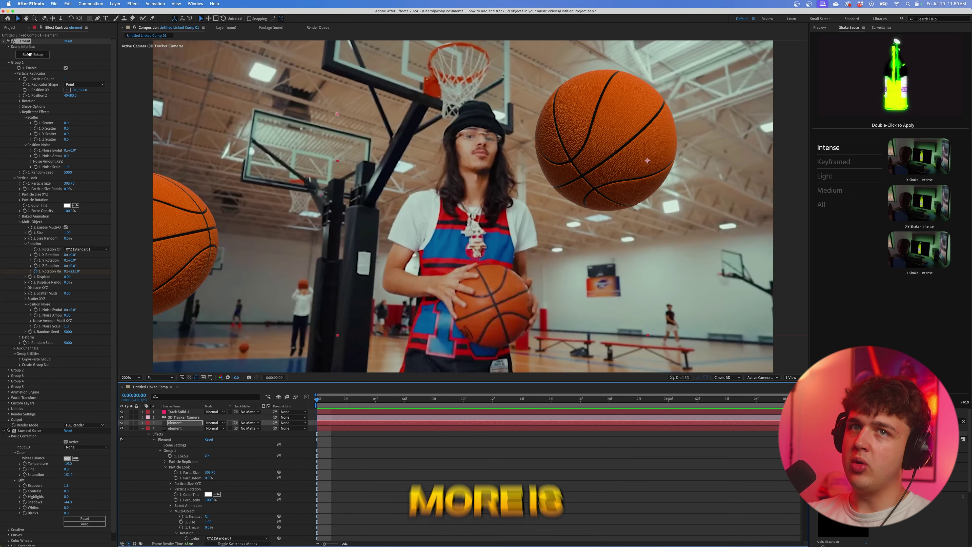
left_click(3, 41)
left_click(3, 46)
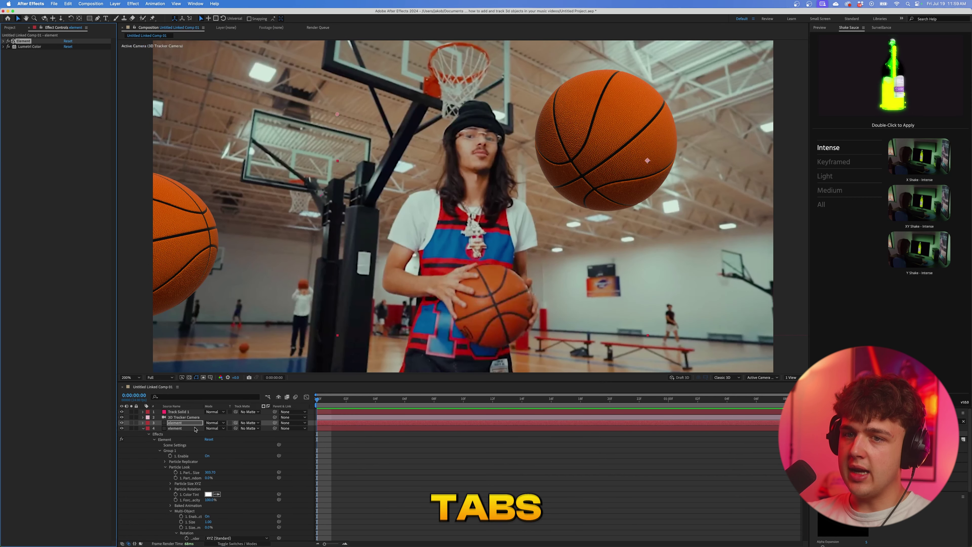
left_click(185, 428)
left_click(4, 41)
left_click(3, 46)
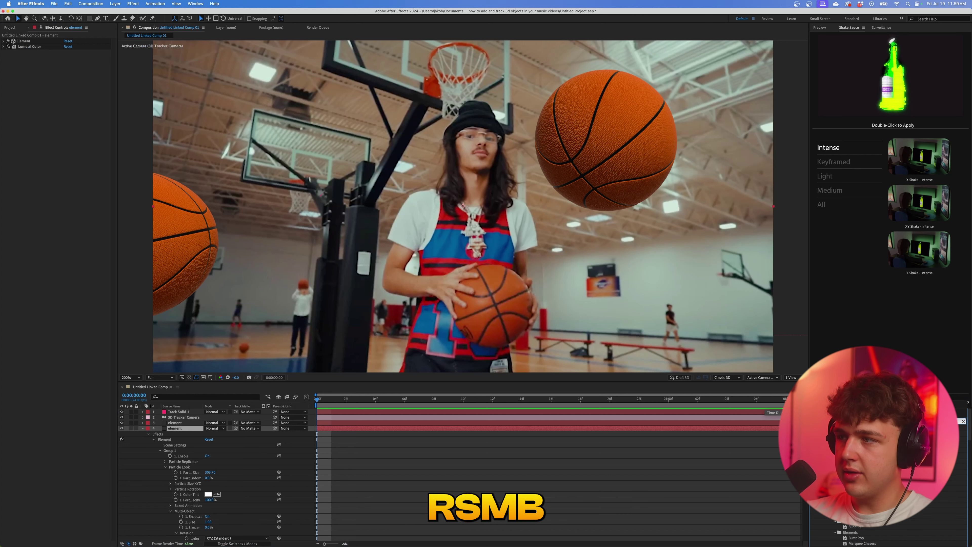
Step: Apply RSMB Pro motion blur and Camera Lens Blur to the basketball element layers, and preview the composition
left_click_drag(835, 439, 460, 447)
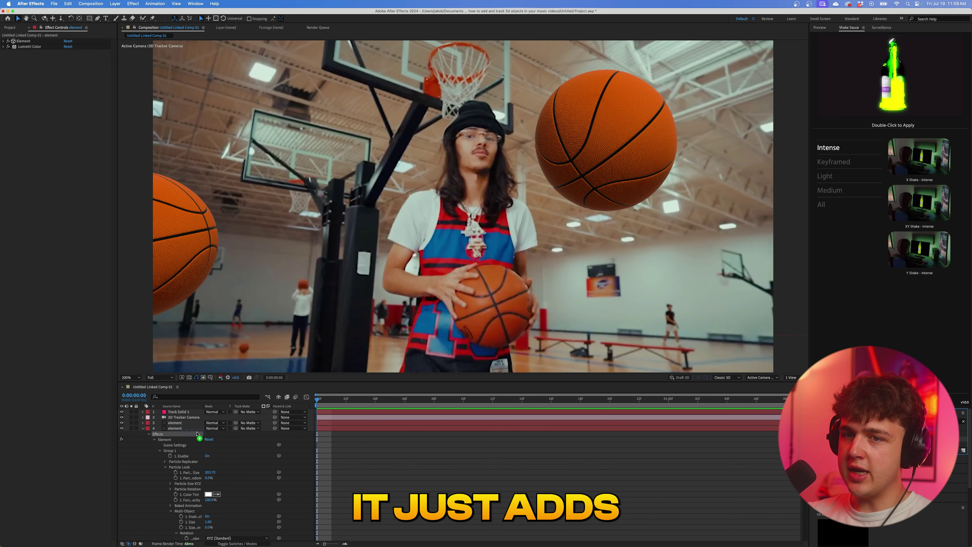
left_click_drag(198, 434, 195, 430)
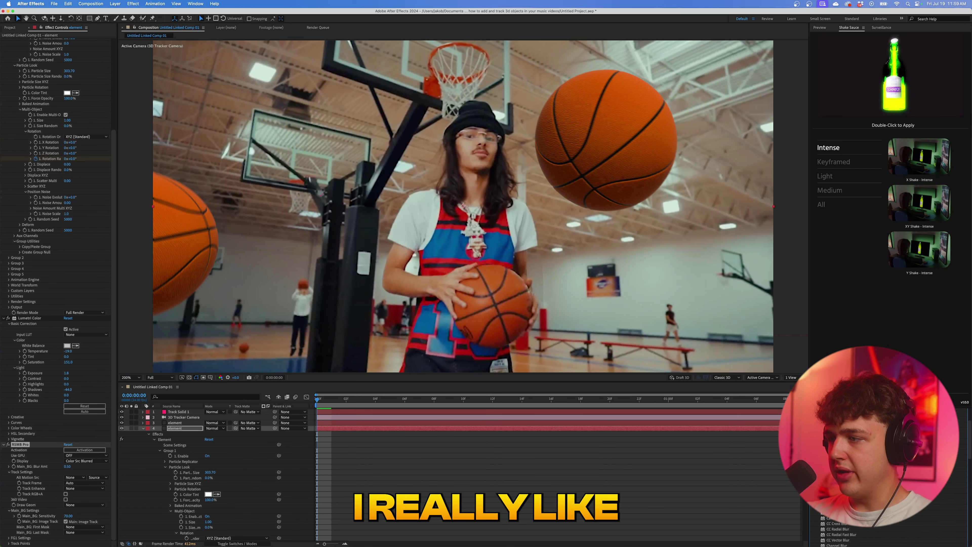
left_click_drag(842, 433, 203, 423)
left_click_drag(842, 432, 181, 428)
key("space")
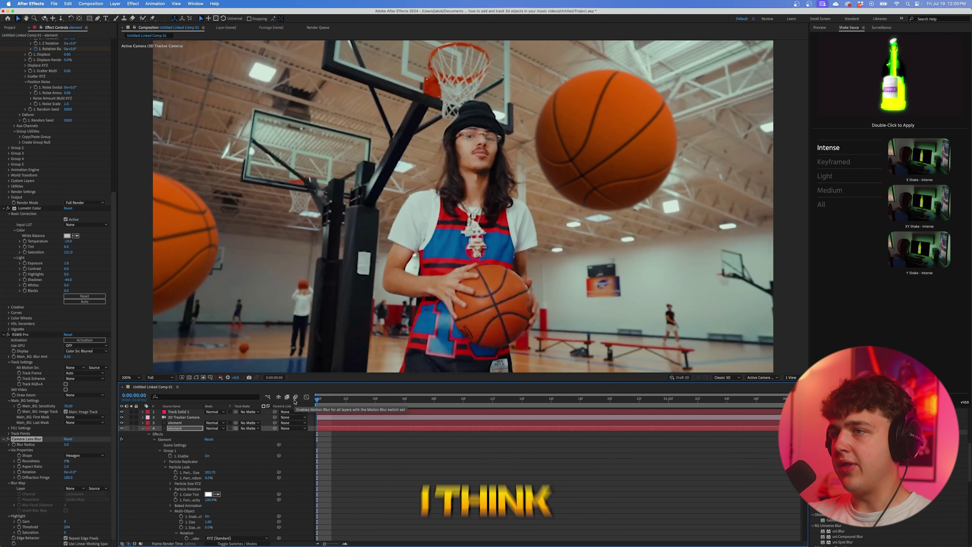
key("space")
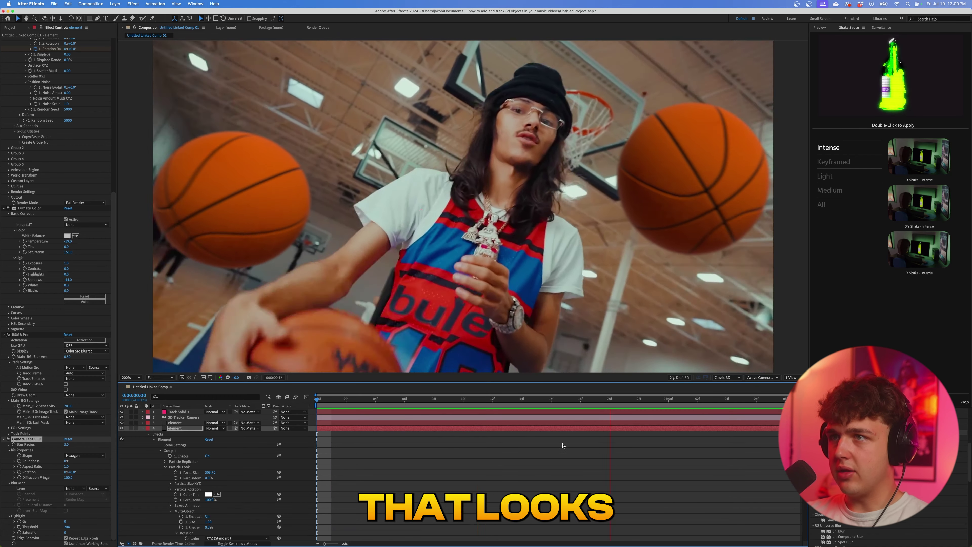
key("space")
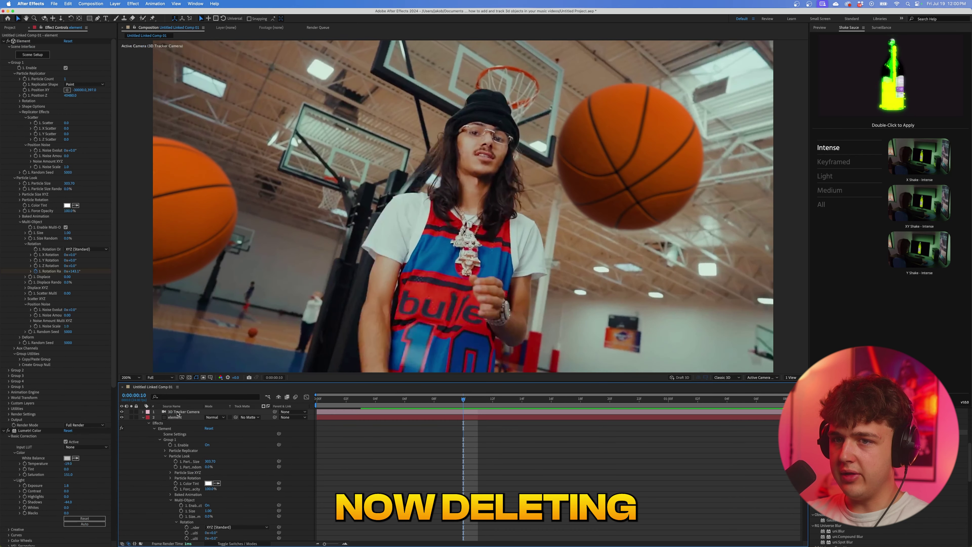
Step: Delete the element layers and the 3D Tracker Camera, keeping only the footage layer in the composition
left_click(178, 413)
key("Delete")
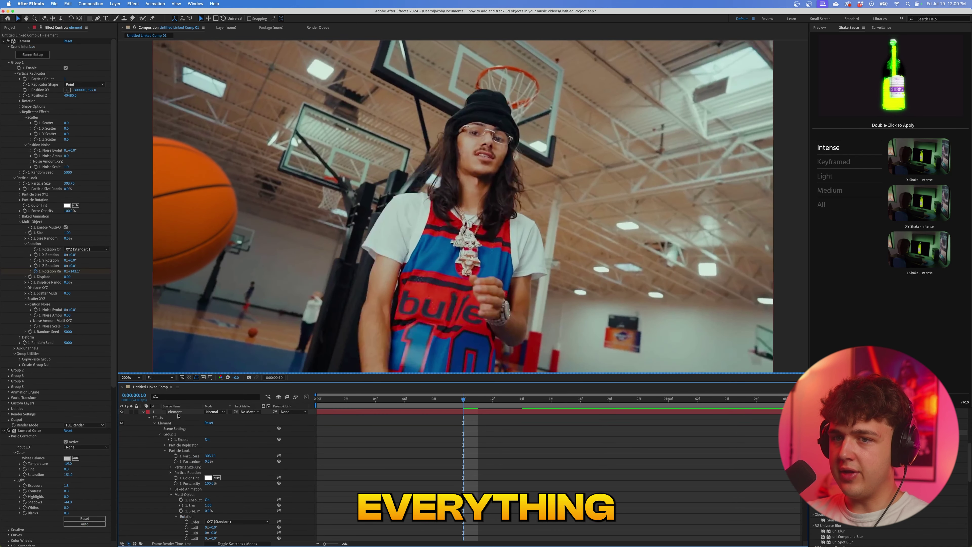
key("Delete")
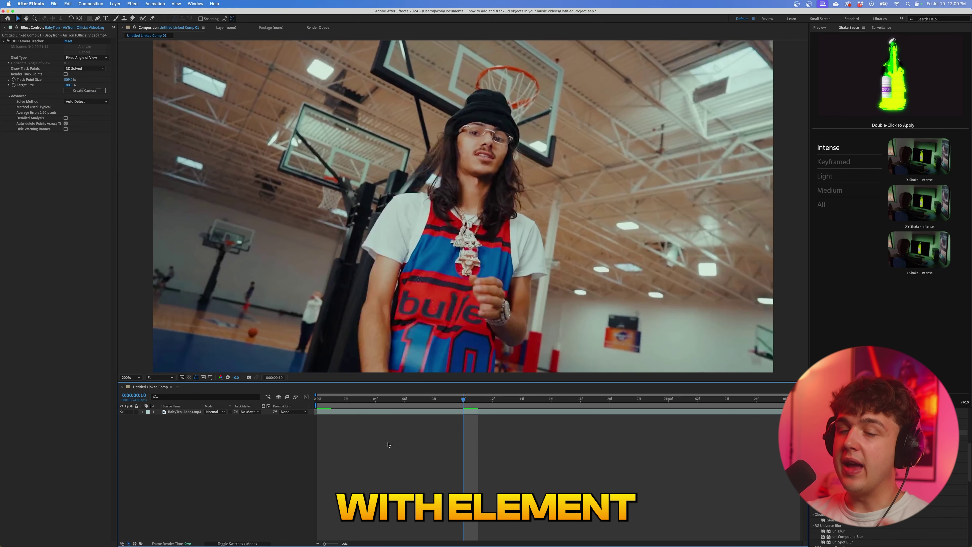
Step: Switch to the browser's Basketball model page and download the GLB version with 2k textures, saving it as basketball
left_click(320, 536)
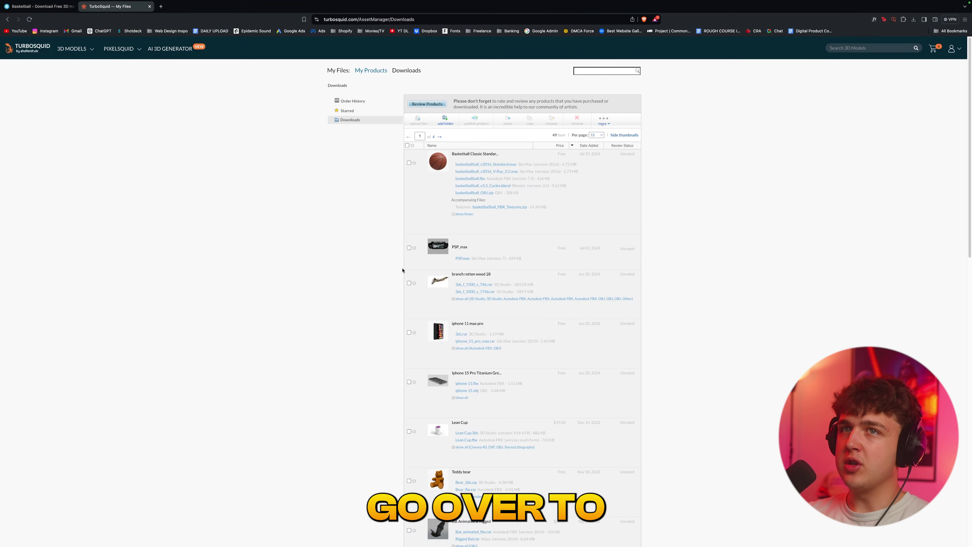
left_click(46, 7)
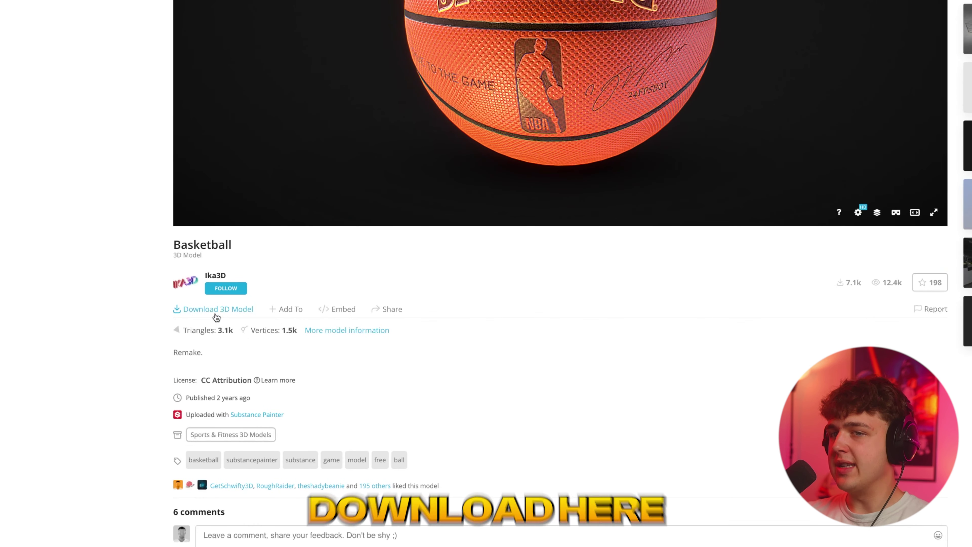
left_click(184, 384)
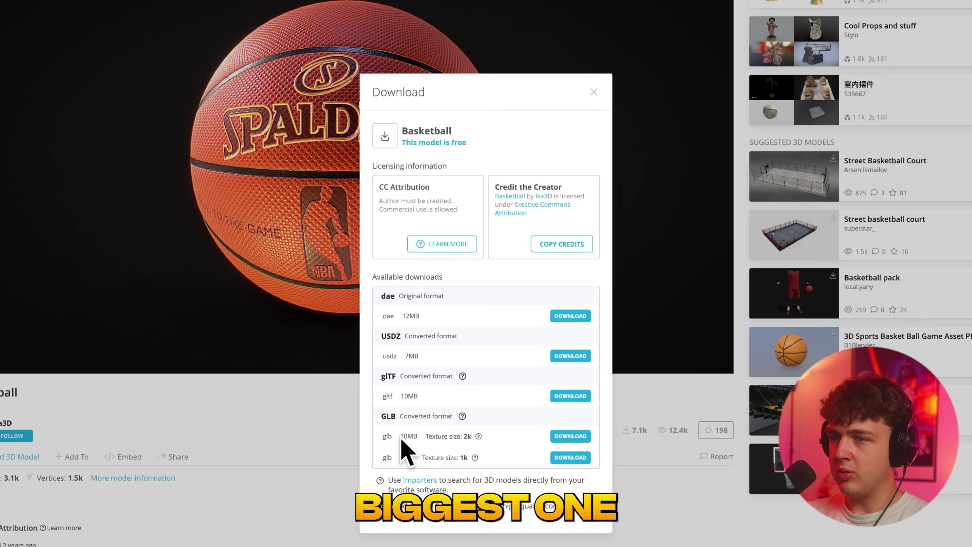
left_click(574, 439)
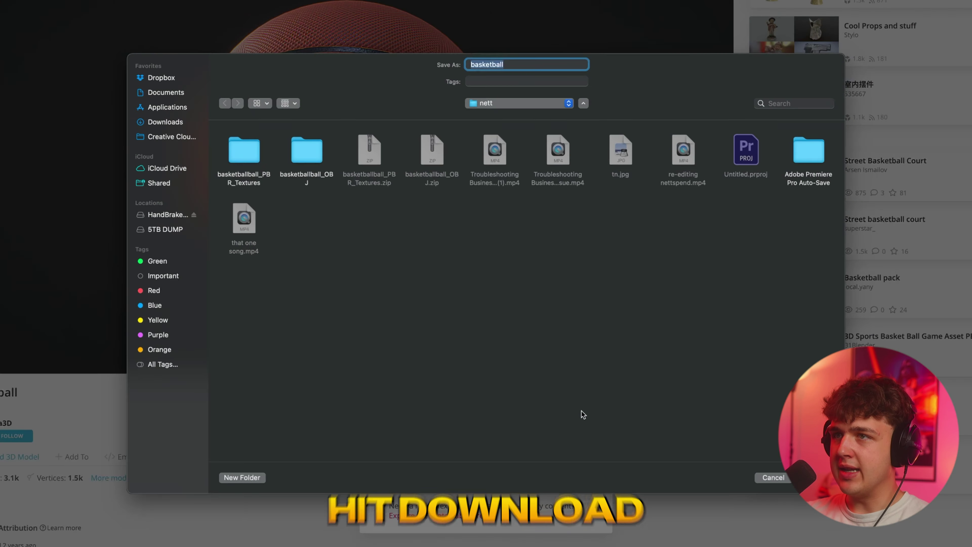
key("Return")
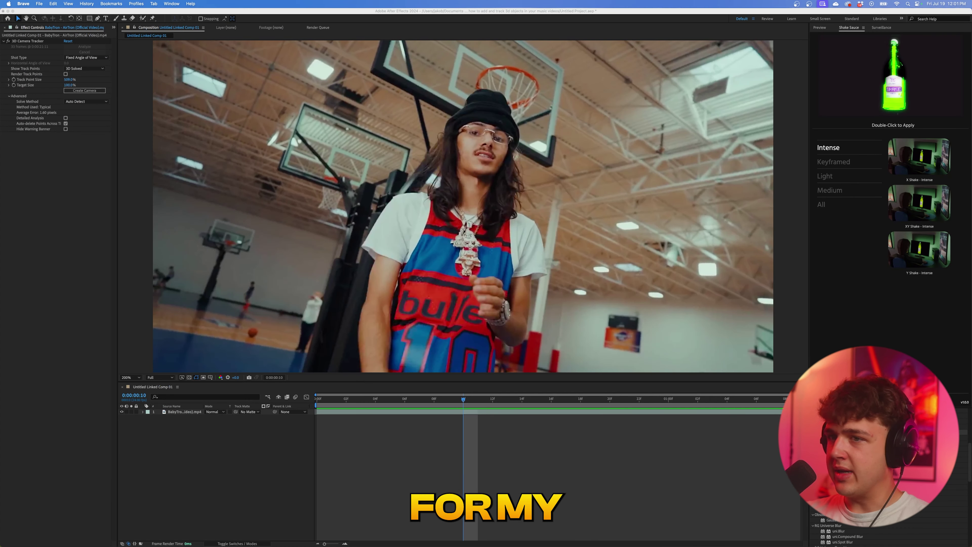
Step: Switch to After Effects, add basketball.glb above the footage with the default model settings, and expand its Transform properties
left_click_drag(971, 374, 193, 472)
left_click(552, 289)
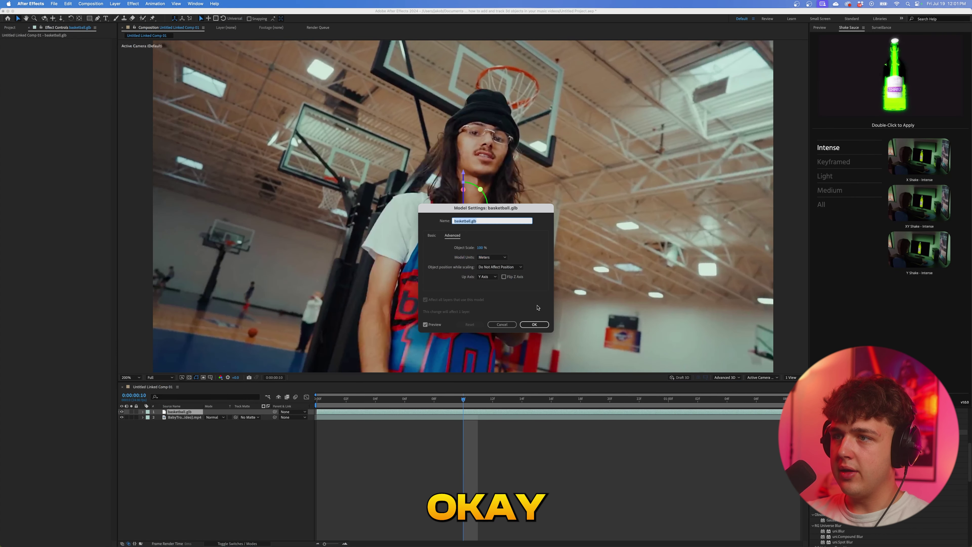
left_click(534, 325)
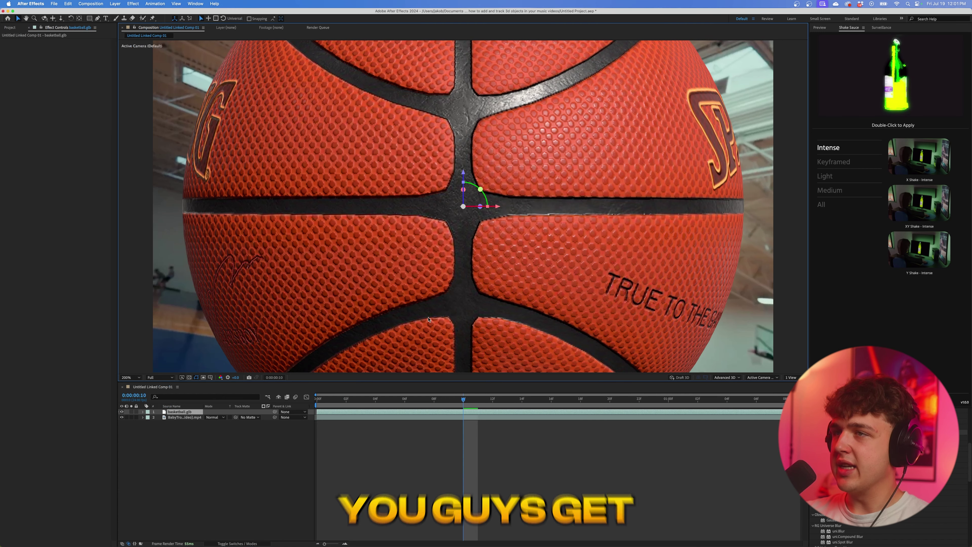
left_click(143, 412)
left_click(148, 417)
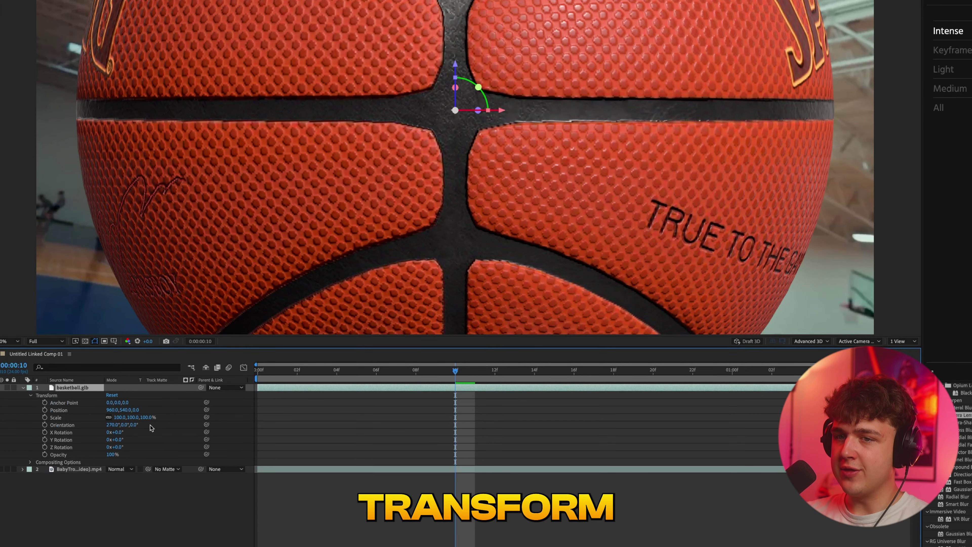
Step: Scale the basketball to 23%, turn it on Z so the Spalding logo faces forward, move it to X 1523, and preview
left_click_drag(120, 417, 95, 417)
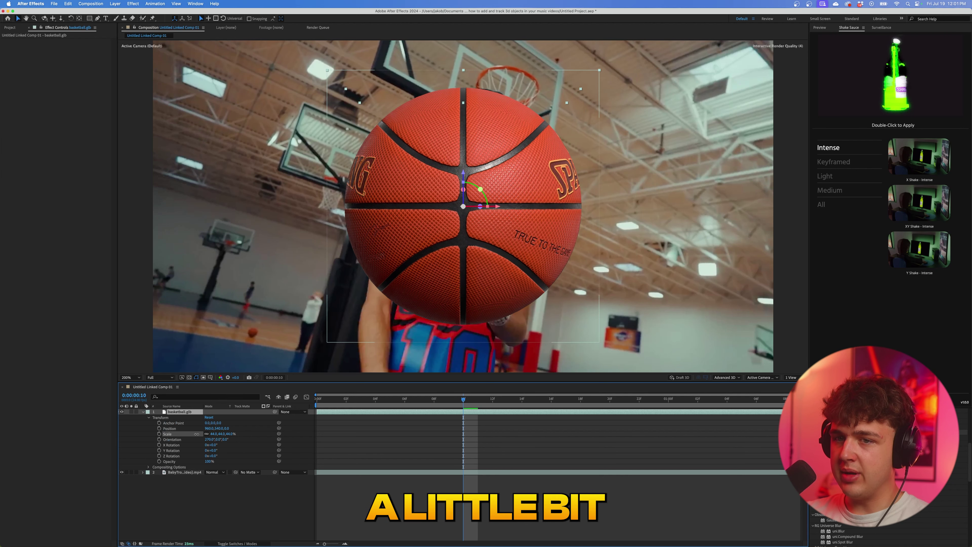
left_click_drag(213, 450, 240, 457)
key("super+z")
left_click_drag(209, 429, 395, 423)
left_click_drag(213, 434, 207, 434)
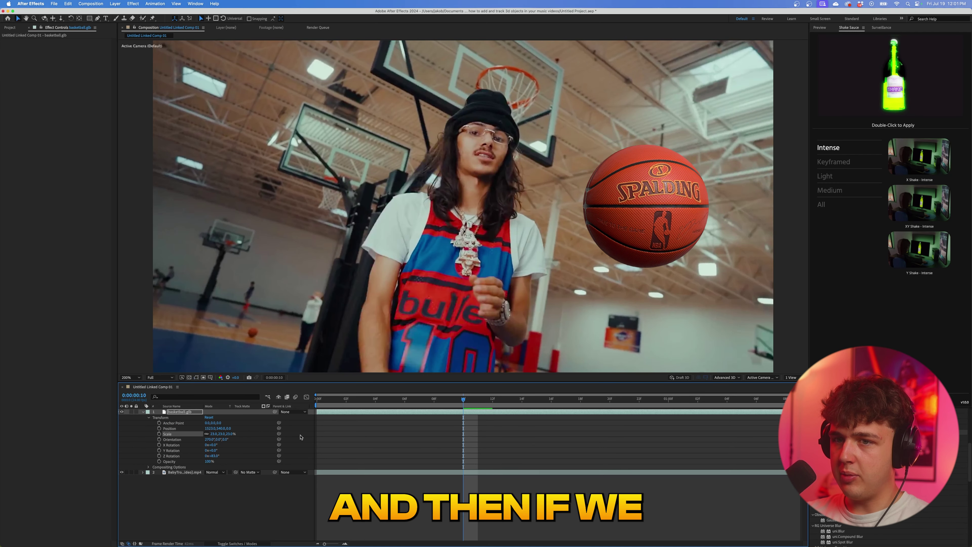
key("space")
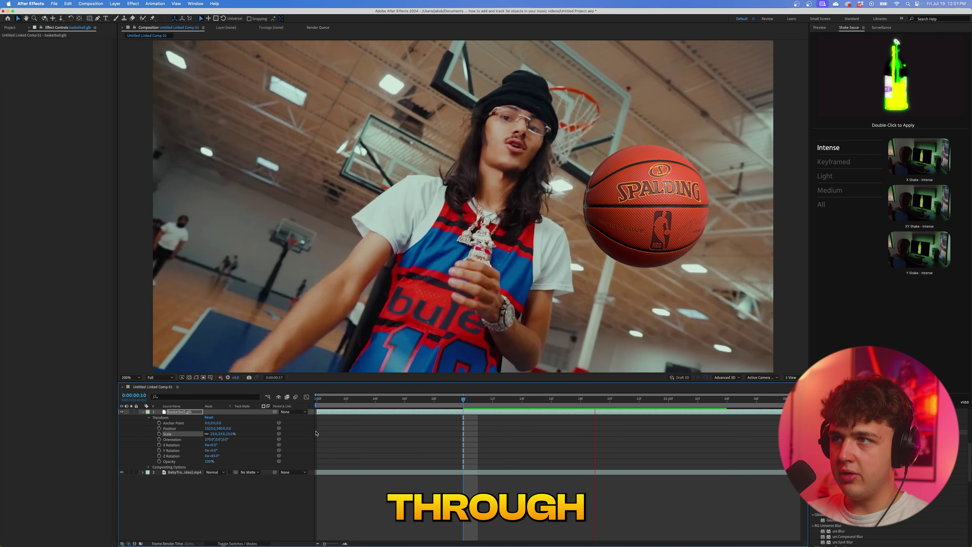
key("space")
key("space")
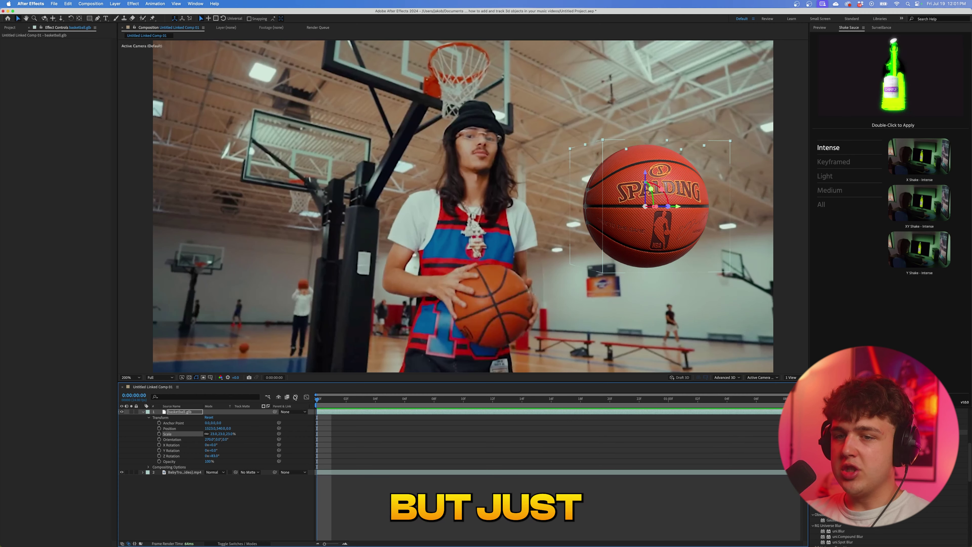
Step: Create a camera from the footage layer's existing 3D Camera Tracker solve and preview the basketball's movement
left_click(173, 474)
left_click(87, 89)
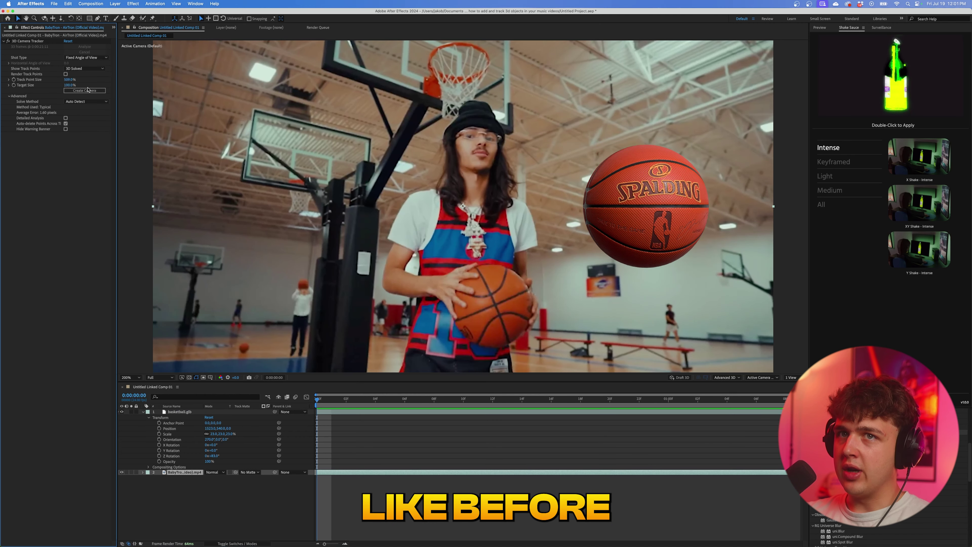
left_click(87, 90)
key("space")
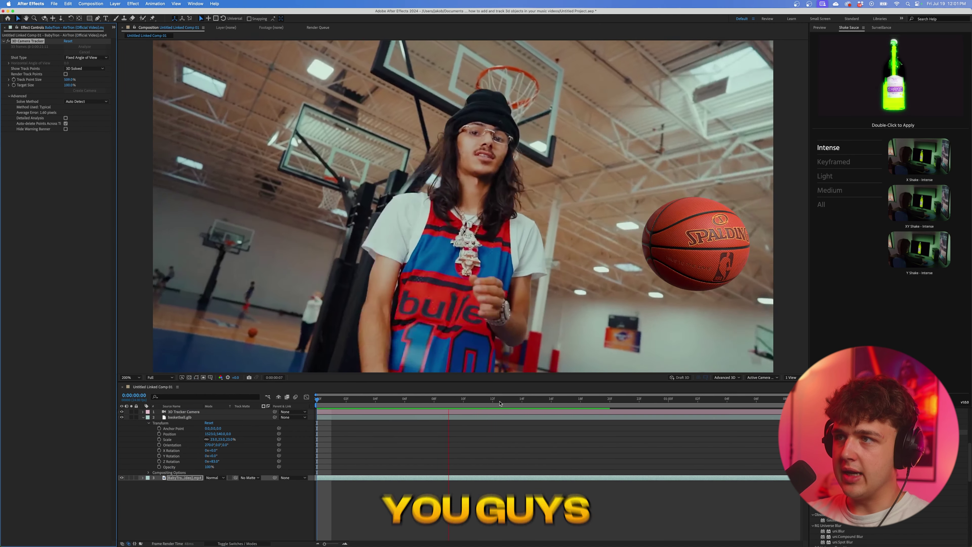
key("space")
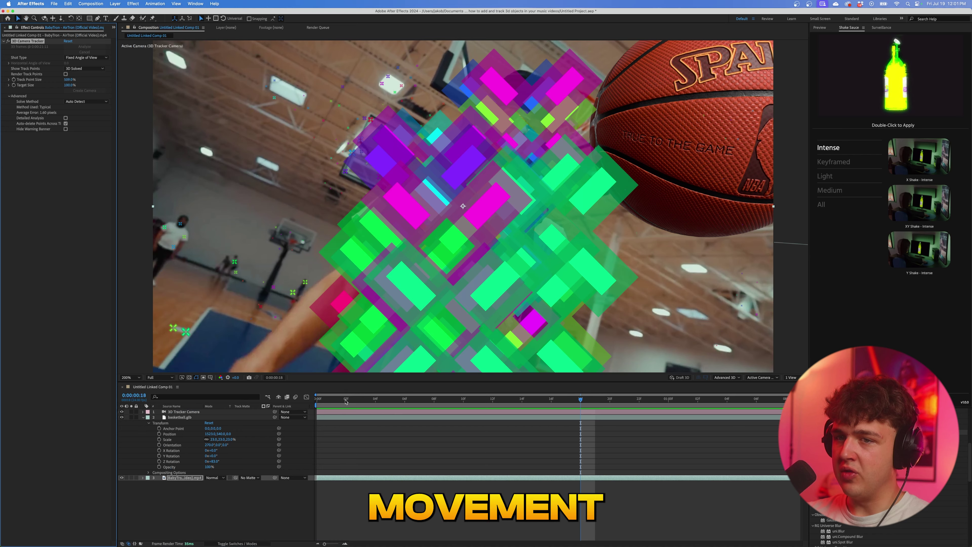
Step: Push the basketball far back in Z beside the performer, enlarge its scale to about 305% to compensate, and preview the tracking
left_click(317, 400)
left_click_drag(216, 439, 773, 421)
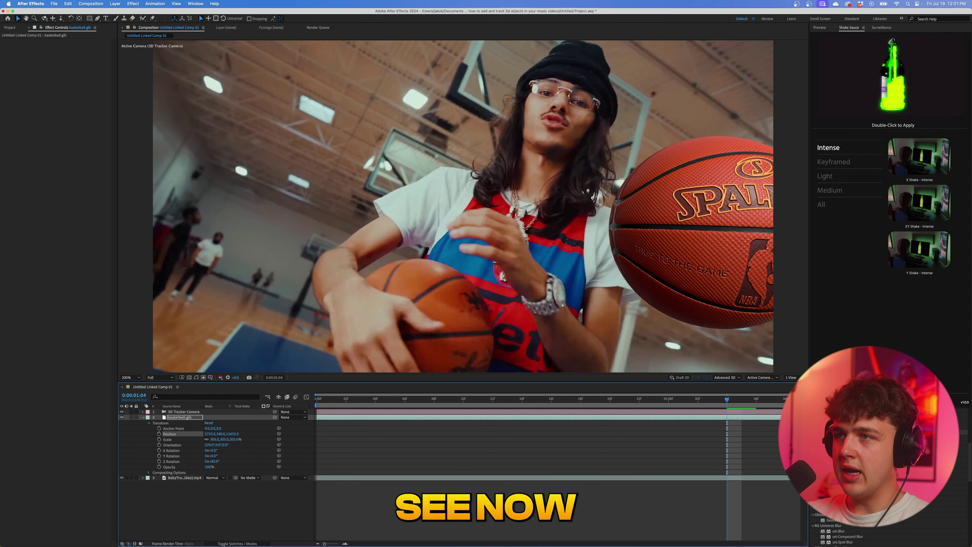
key("space")
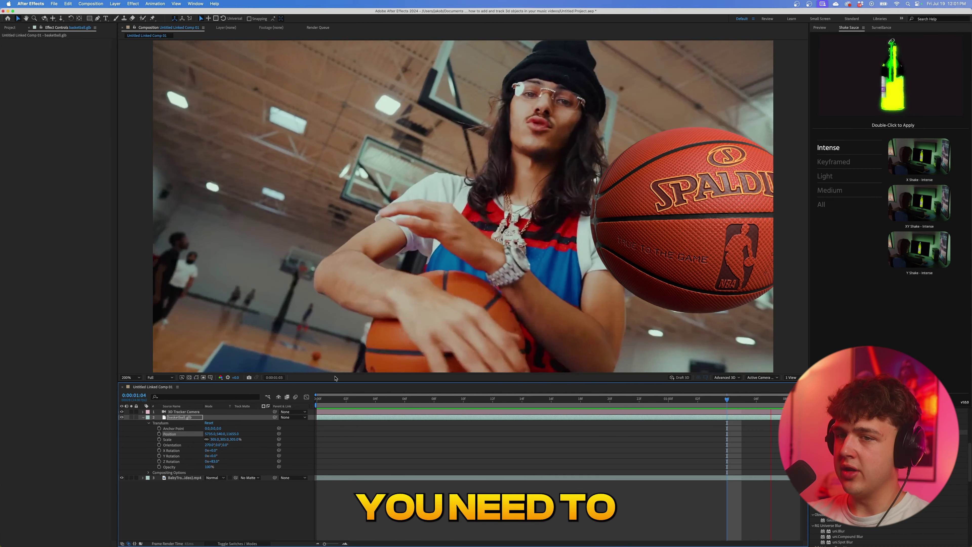
key("space")
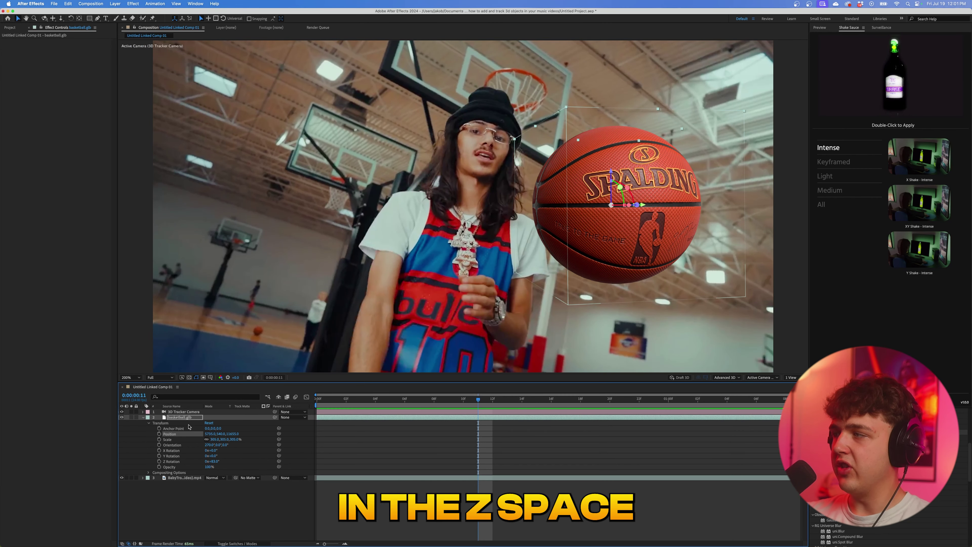